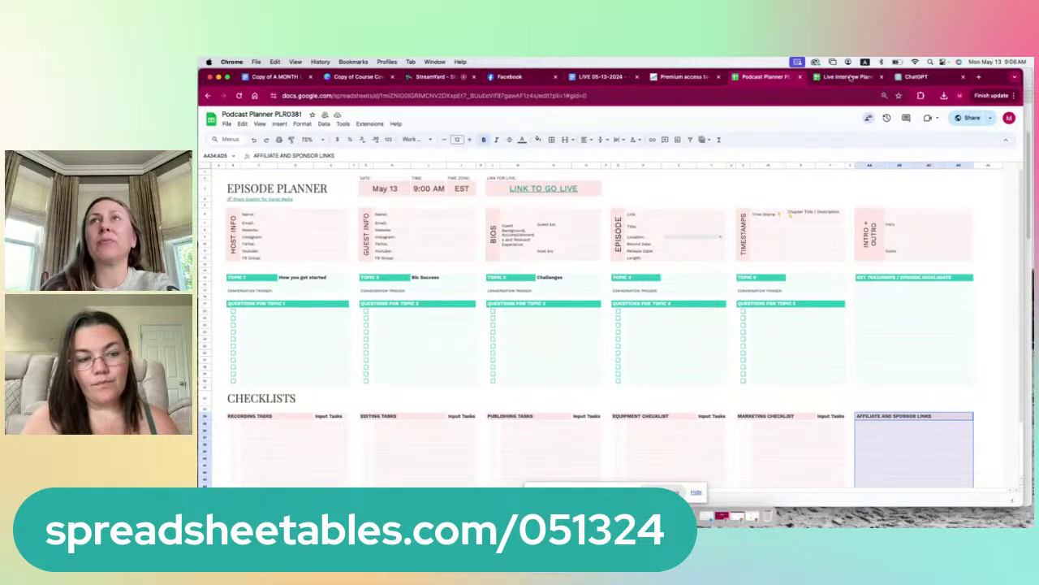
Switch to the Live Interview Planner spreadsheet, copy its sharing link and close the sharing settings.
click(848, 78)
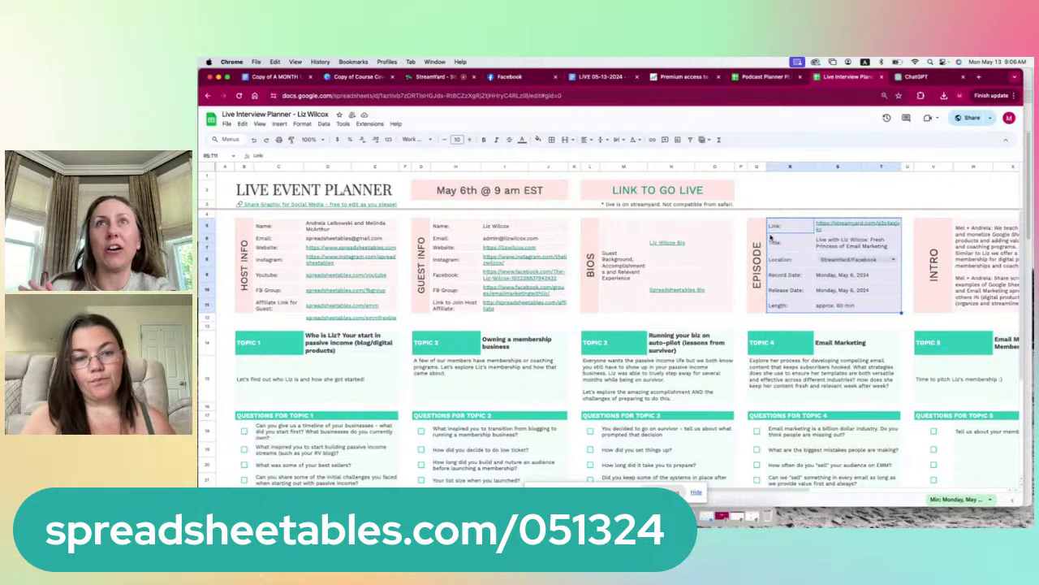
click(804, 215)
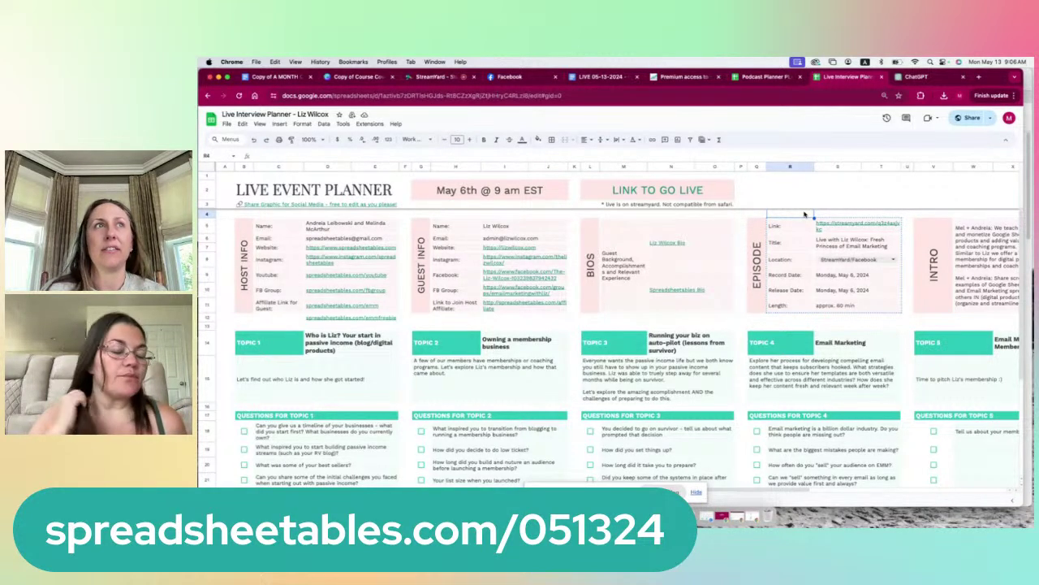
click(963, 119)
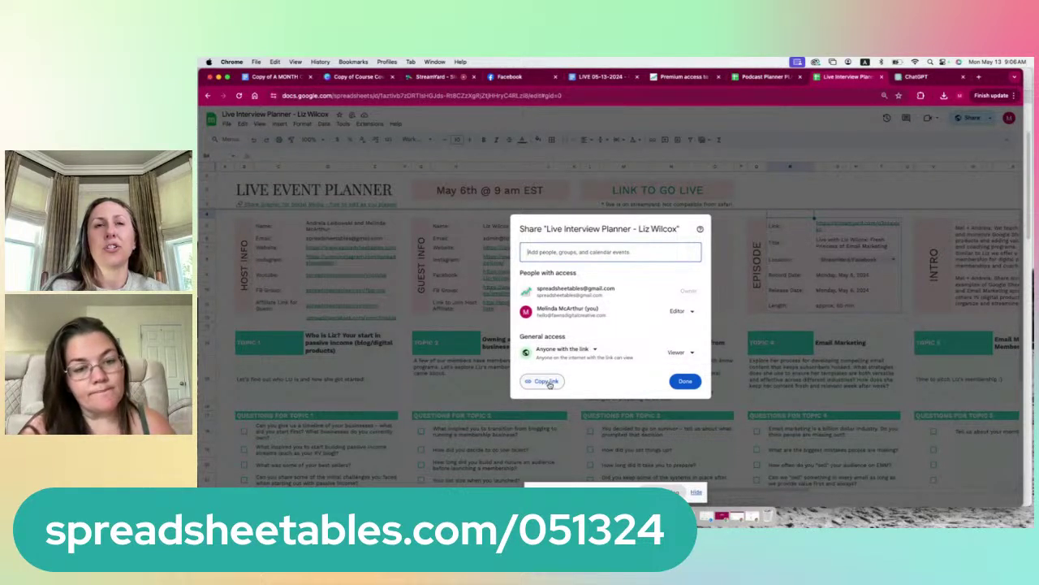
click(684, 382)
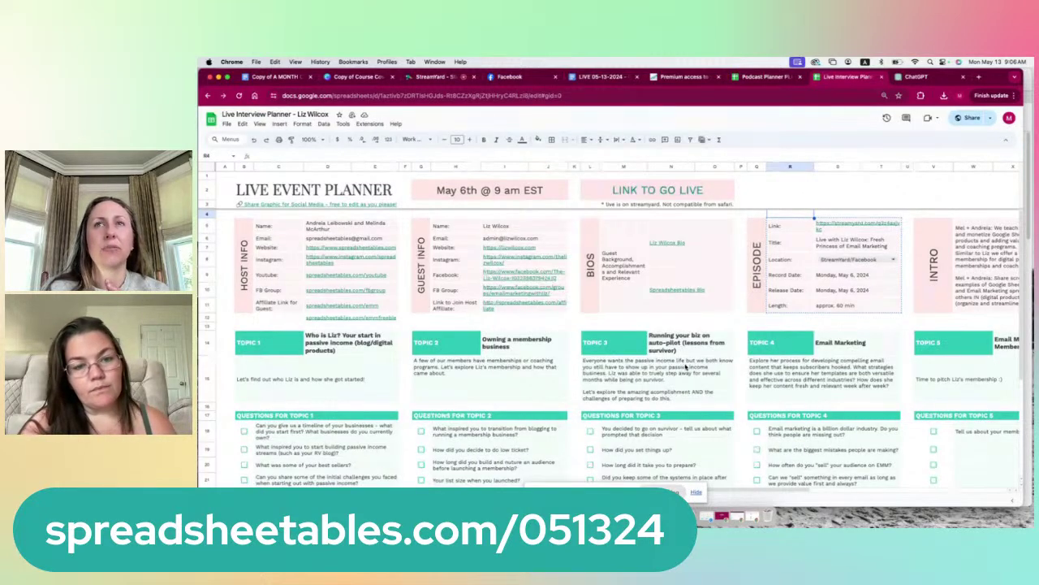
Compare the event date and topic layout of the Live Interview Planner with the blank Podcast Planner template.
click(685, 375)
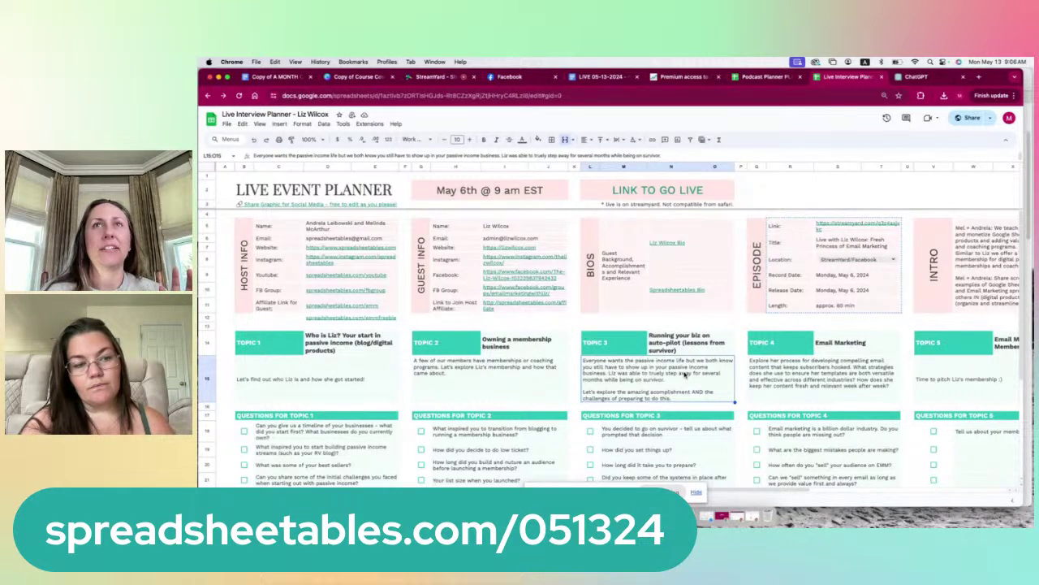
click(517, 190)
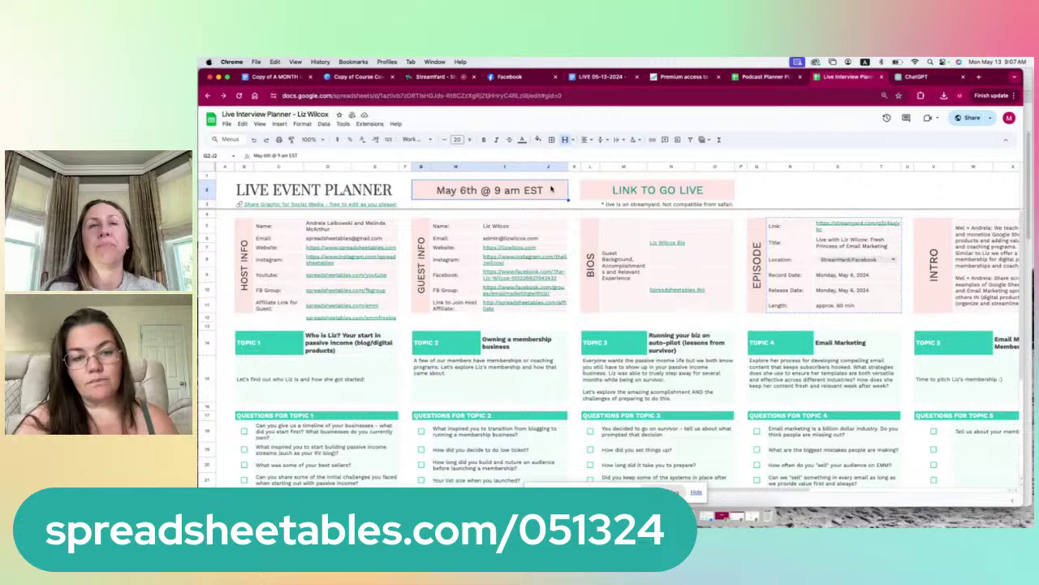
click(760, 77)
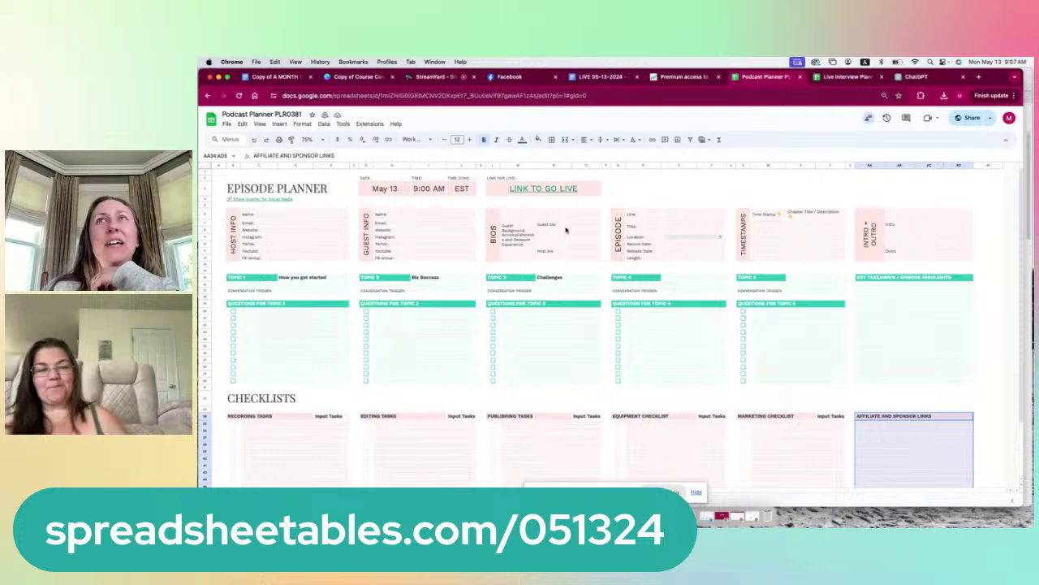
click(847, 77)
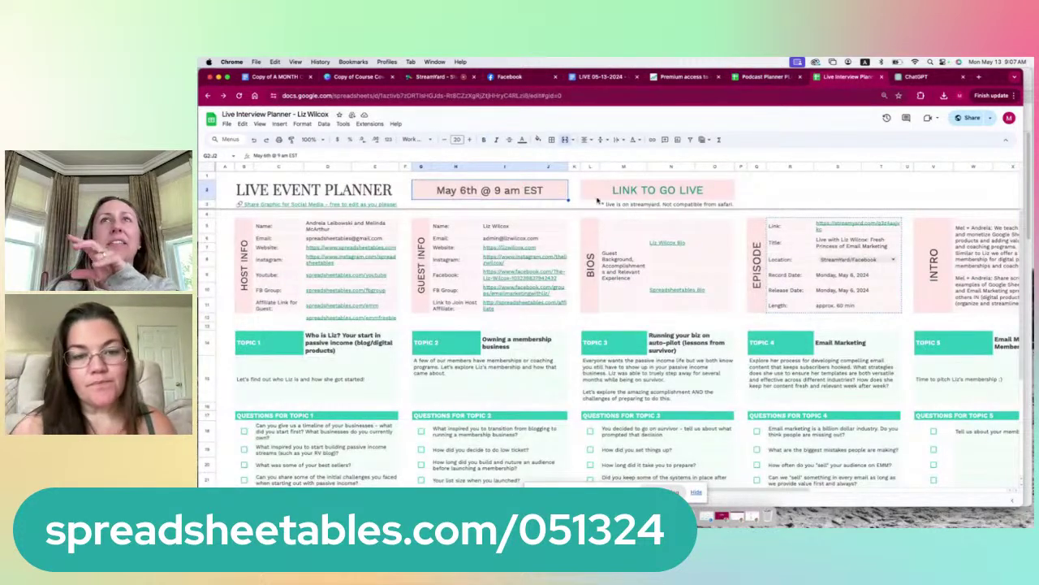
Examine the Podcast Planner's date, time zone and go-live link cells in the header, plus the link field of the Episode section.
click(764, 77)
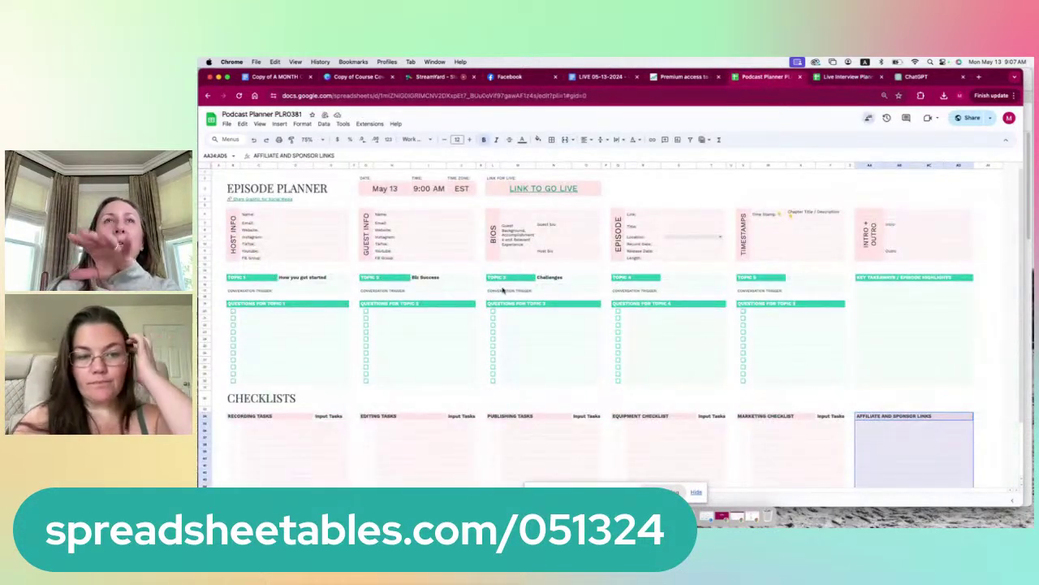
click(380, 192)
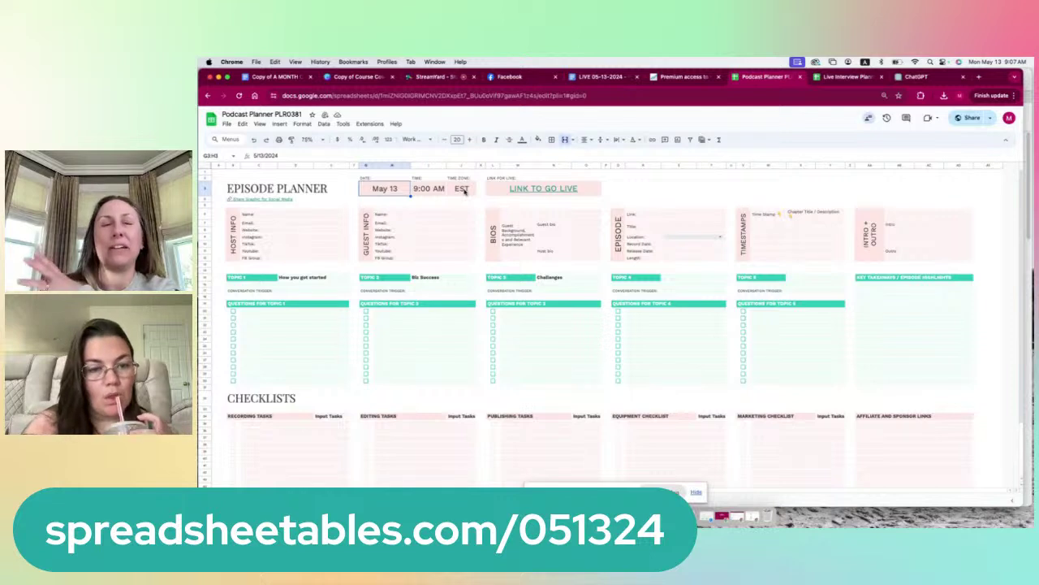
click(463, 190)
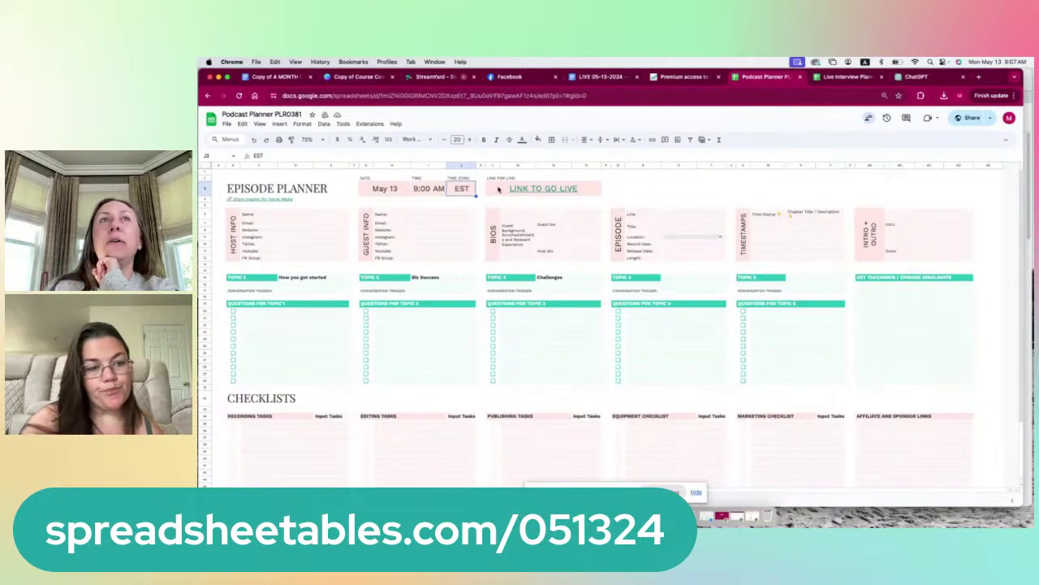
click(494, 191)
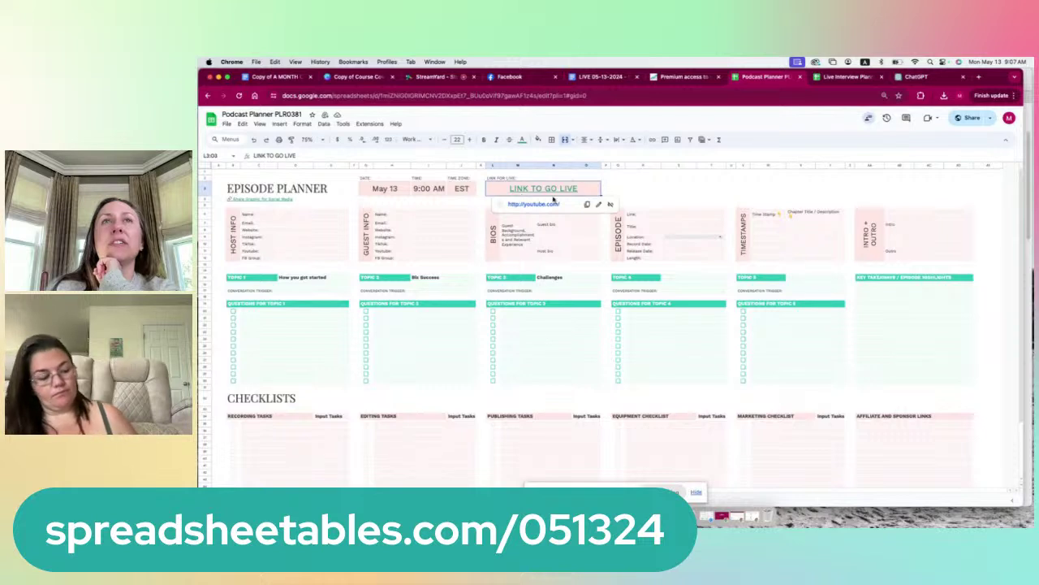
click(638, 178)
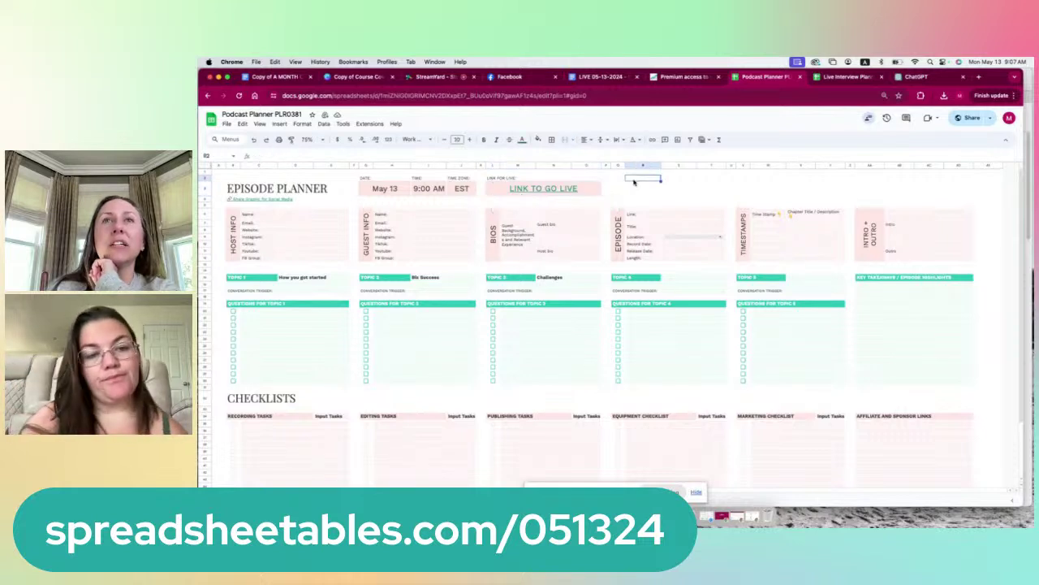
click(678, 216)
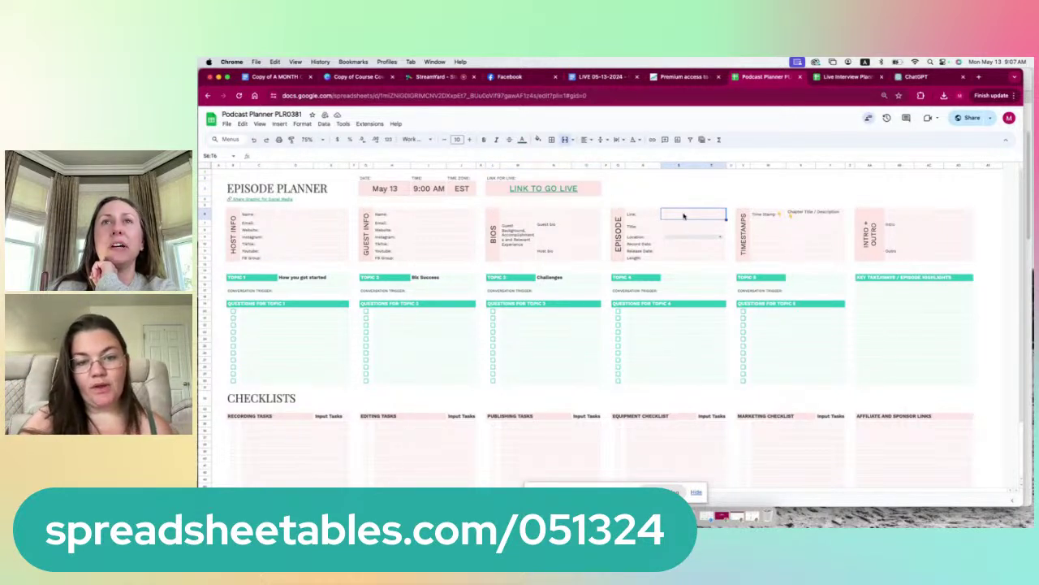
click(589, 190)
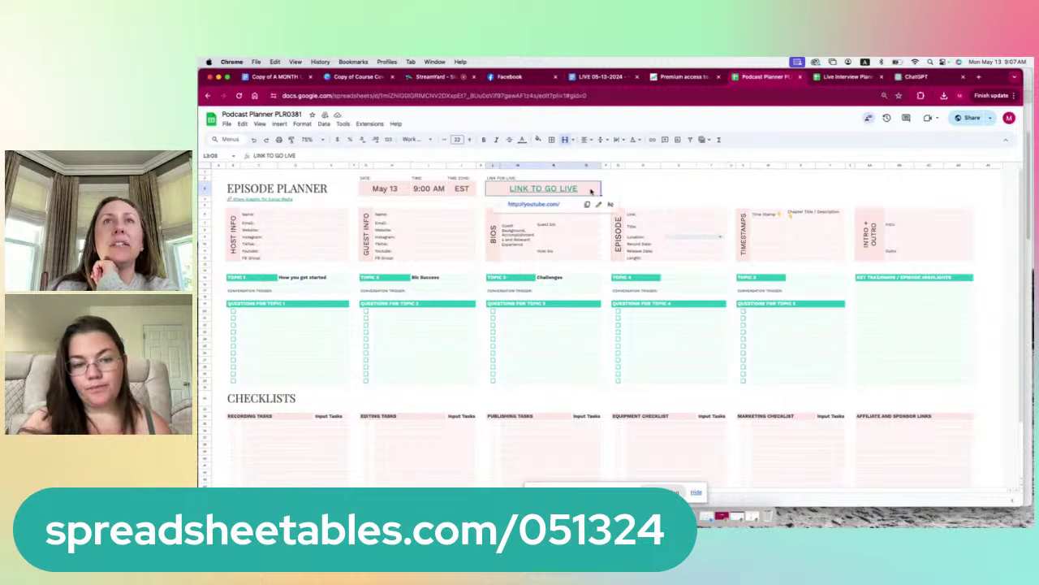
click(617, 190)
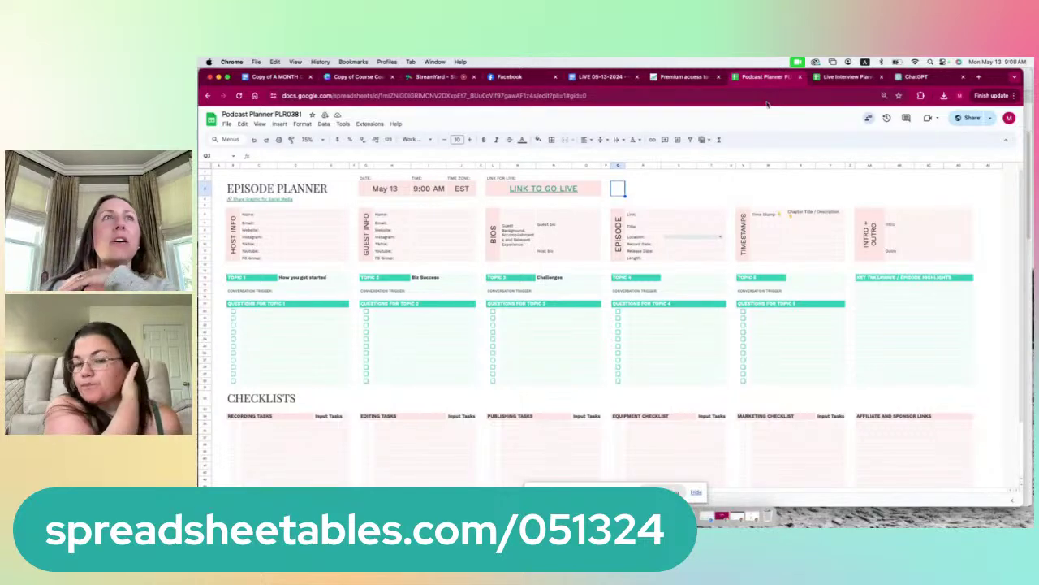
Switch to the Live Interview Planner and open its linked social media share graphic template for editing in Canva.
click(848, 77)
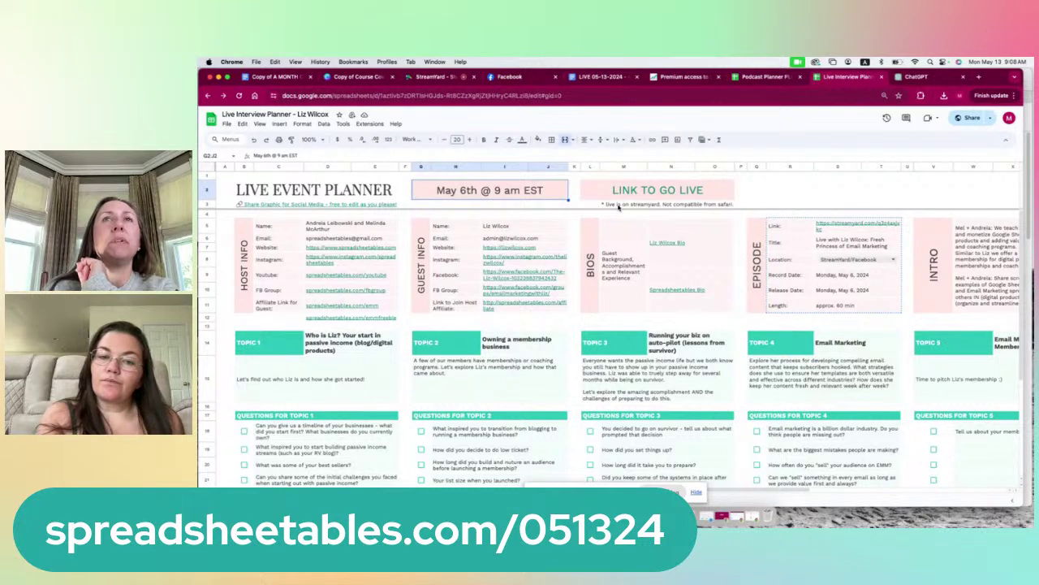
click(618, 206)
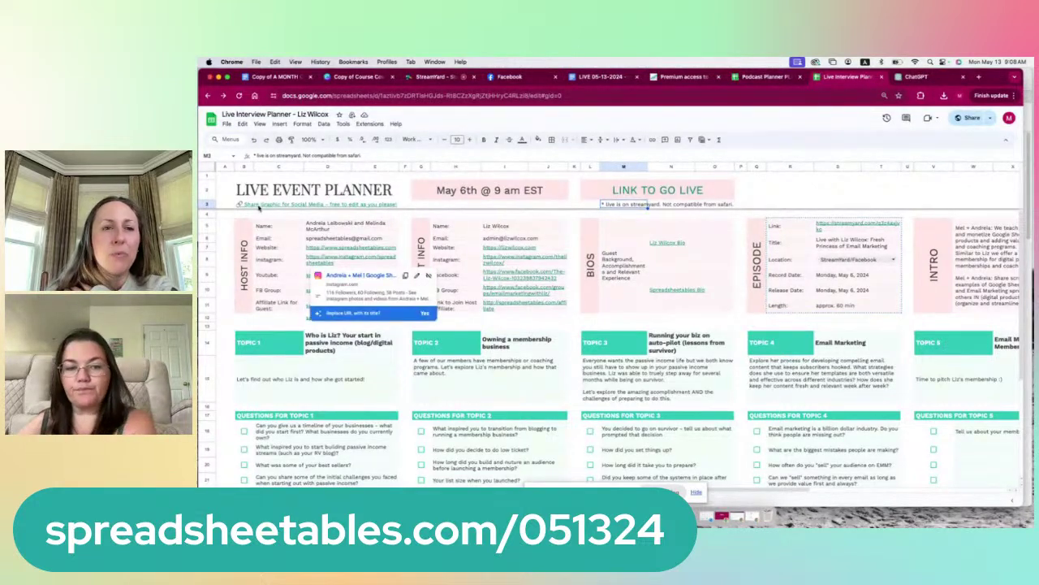
click(258, 207)
click(247, 204)
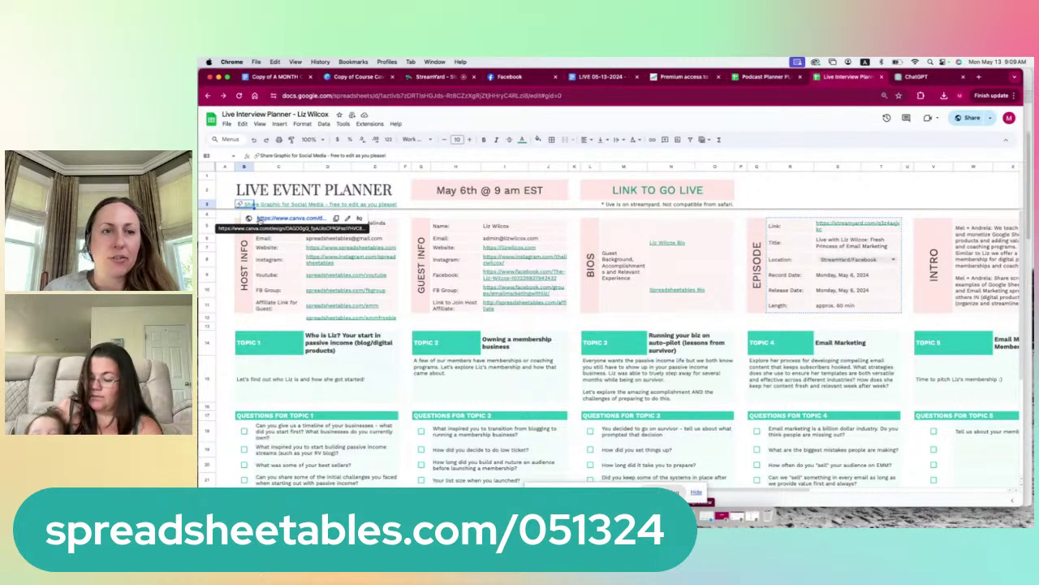
click(276, 219)
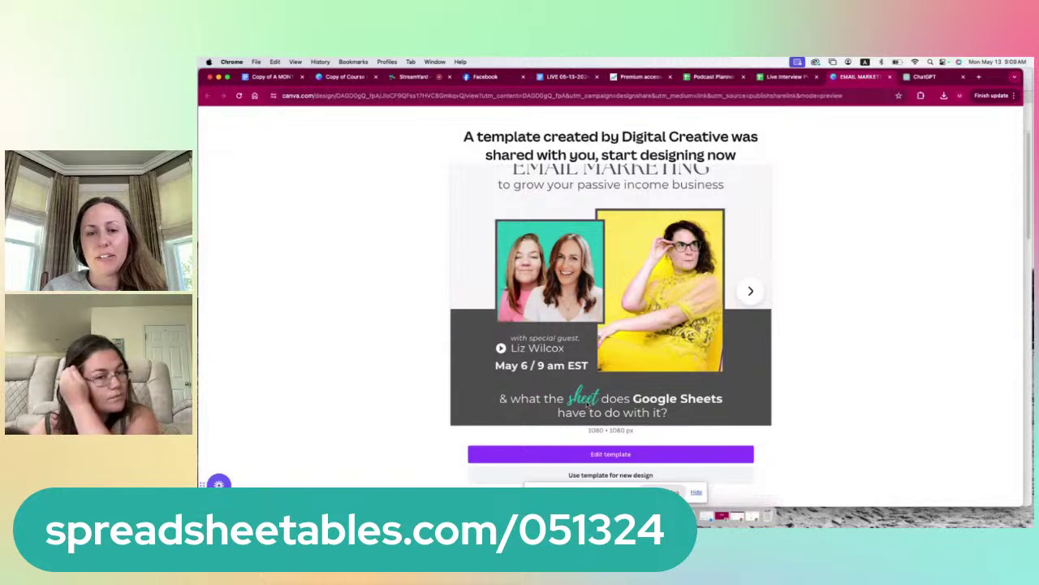
click(618, 458)
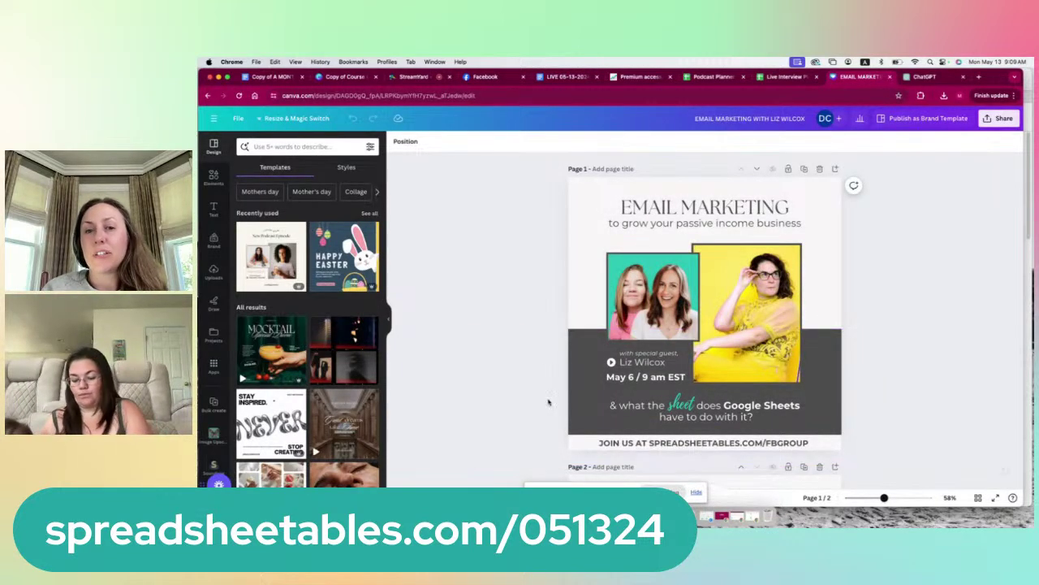
Look through both pages of the Email Marketing share graphic and return to the first page.
scroll(546, 365, down, 5)
scroll(530, 338, up, 5)
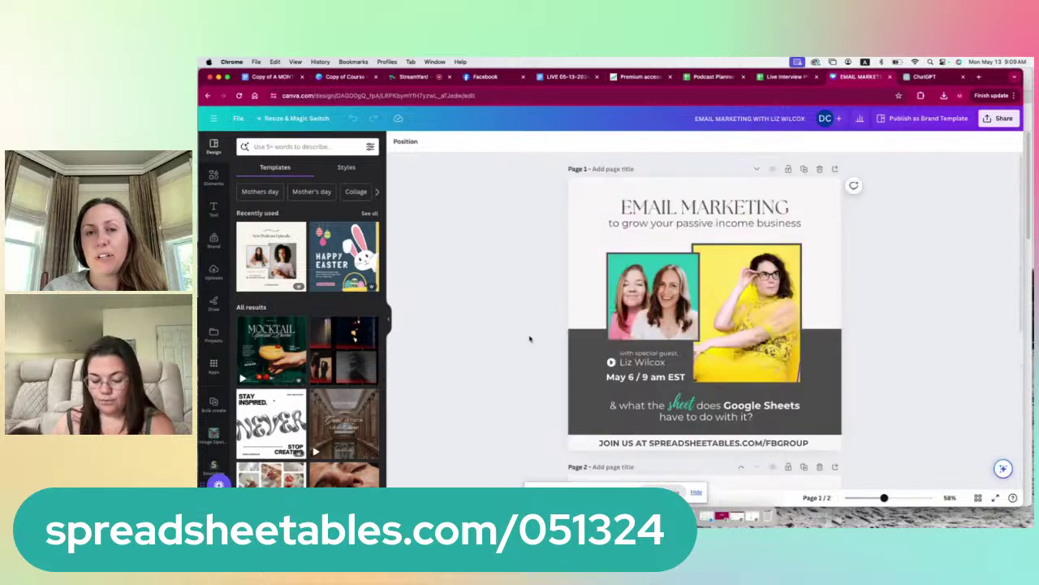
scroll(560, 337, down, 2)
scroll(575, 336, down, 3)
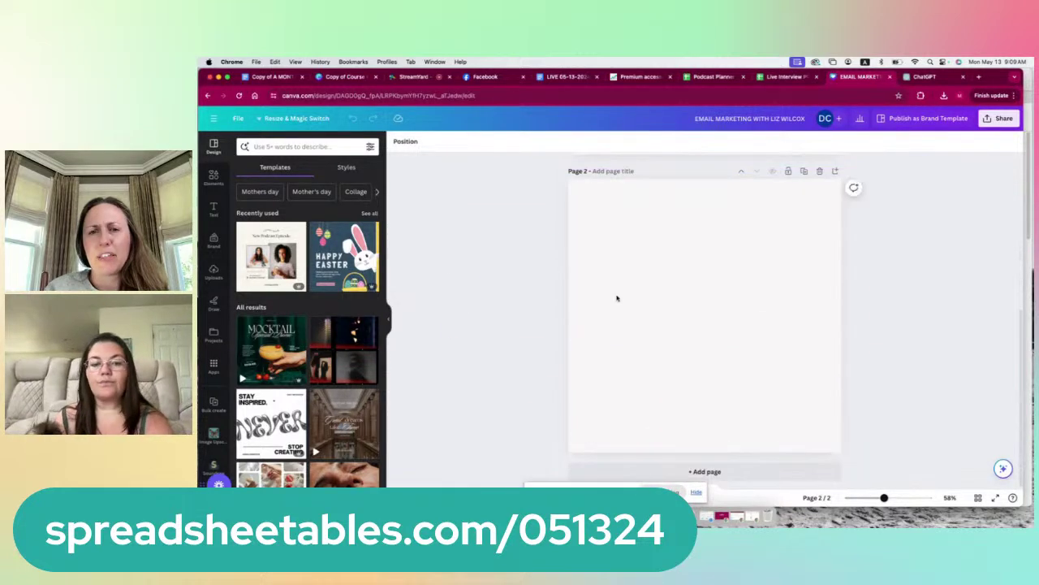
scroll(644, 333, up, 5)
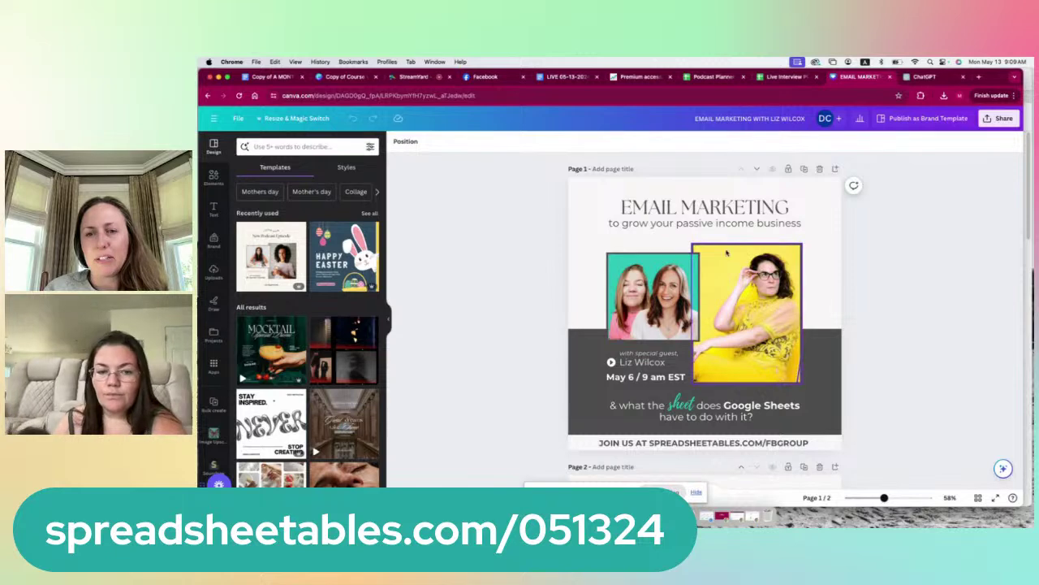
Return to the Live Interview Planner and examine the Host Info section, including its email, YouTube and FB group fields.
click(786, 77)
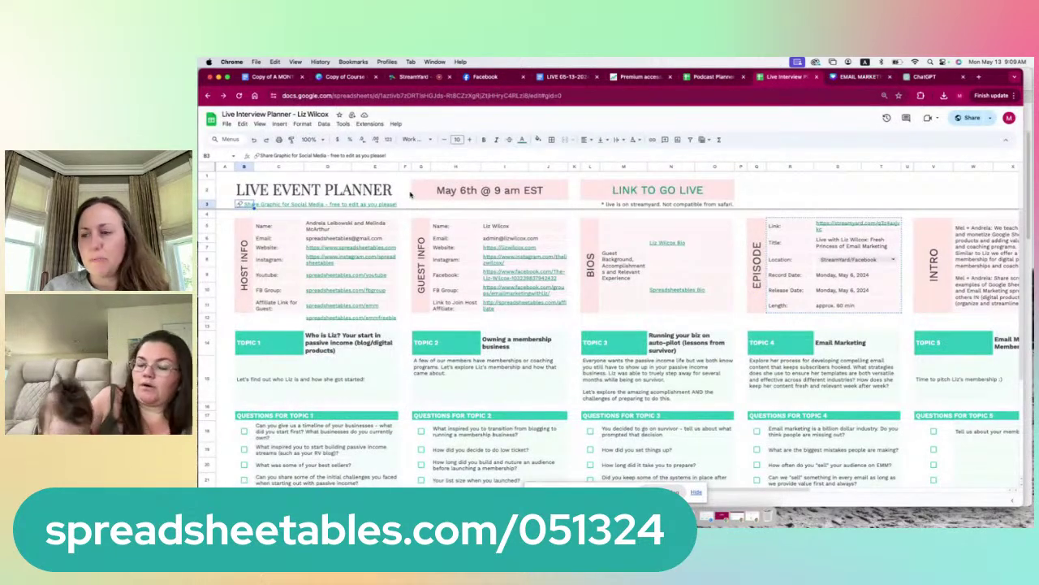
click(406, 188)
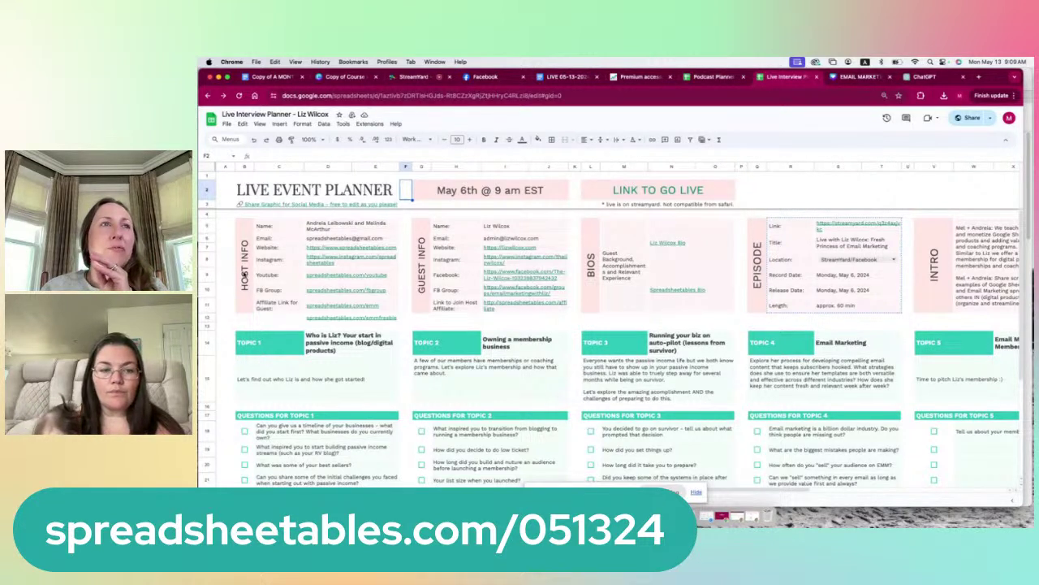
drag(244, 275, 381, 307)
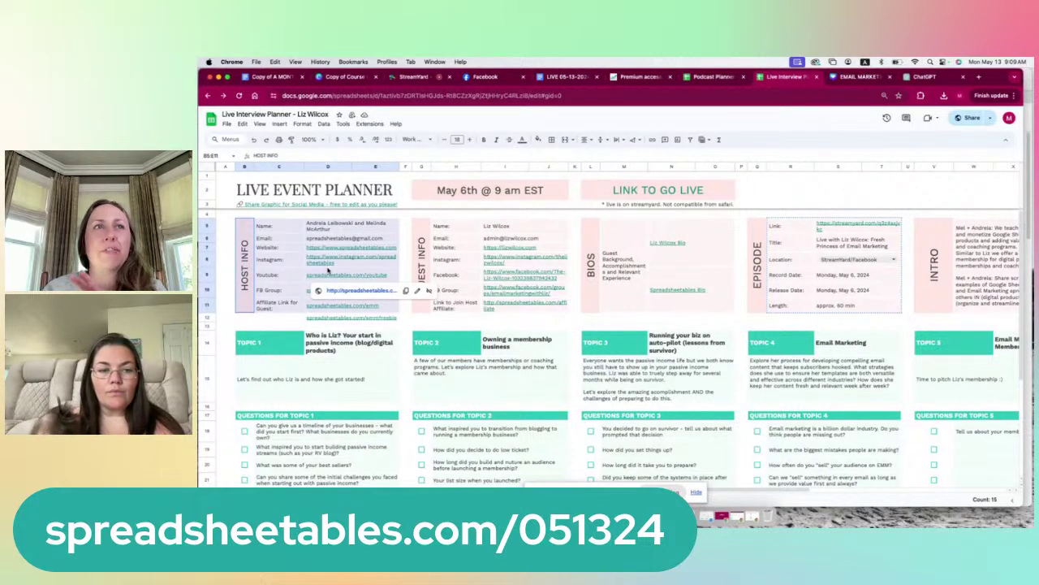
click(261, 287)
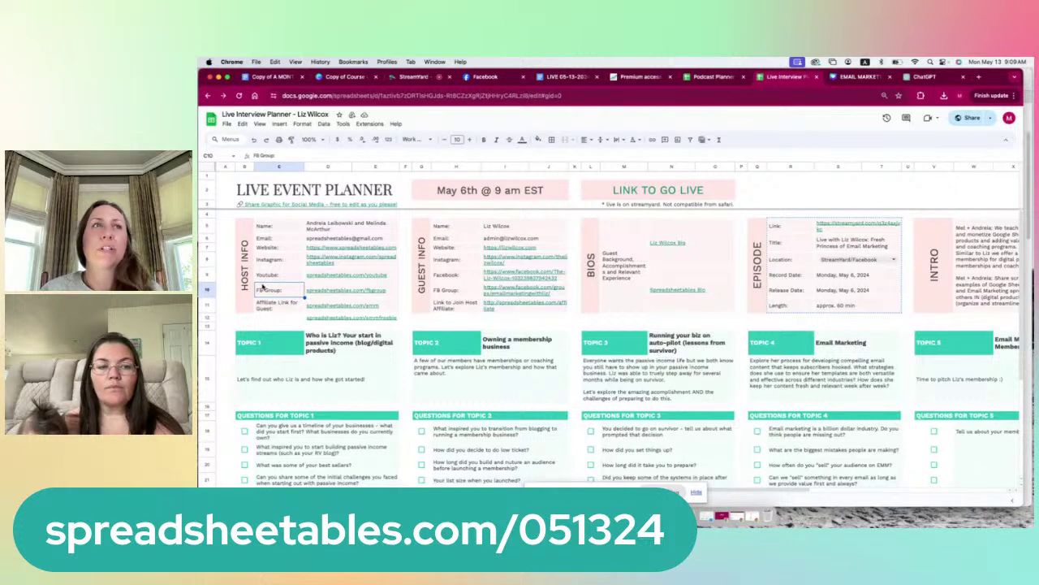
click(245, 276)
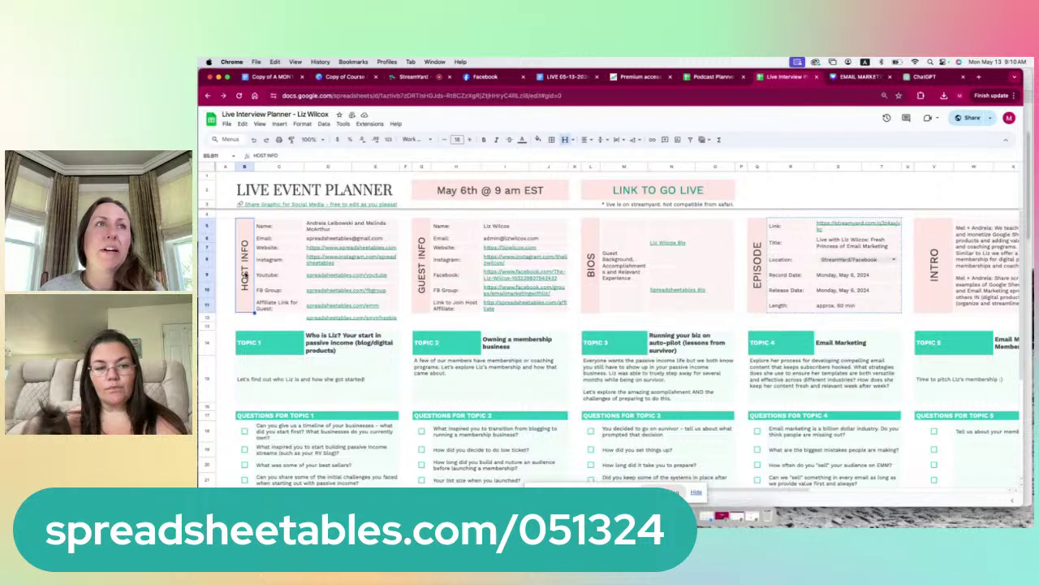
click(257, 275)
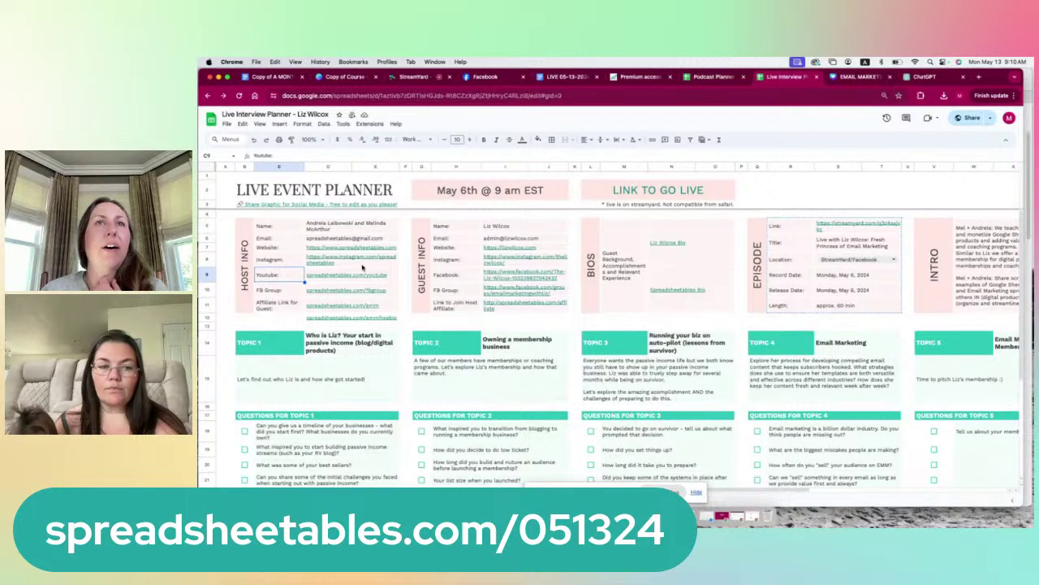
click(354, 240)
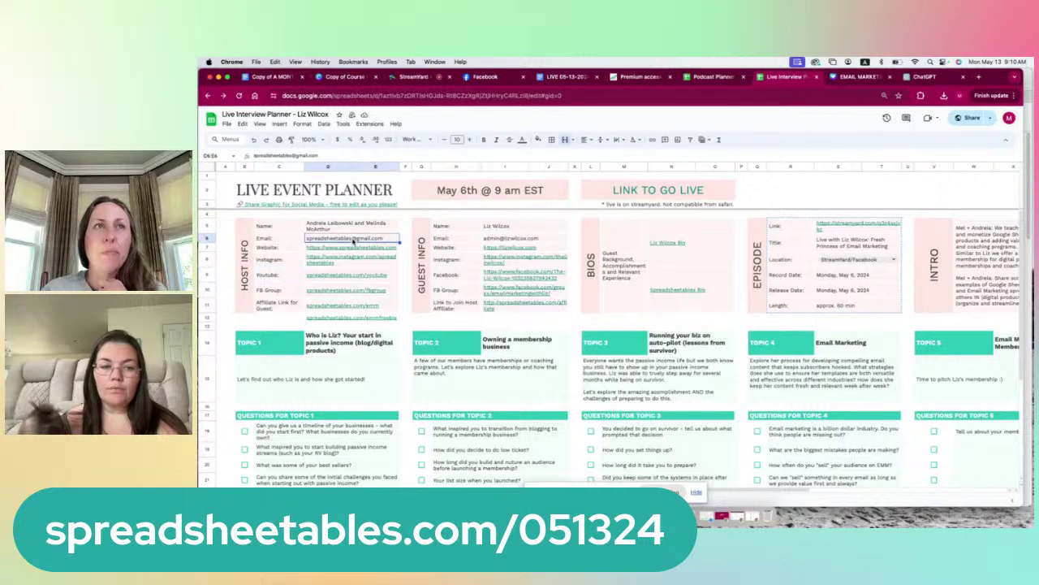
click(295, 241)
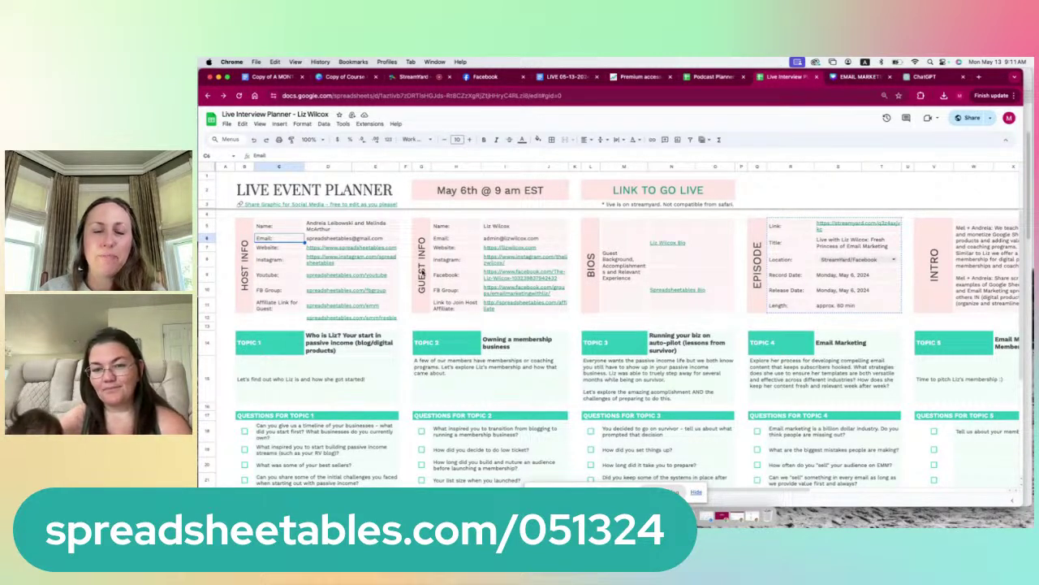
Review the whole Guest Info section and the guest background cell in the Bios section.
drag(422, 273, 437, 275)
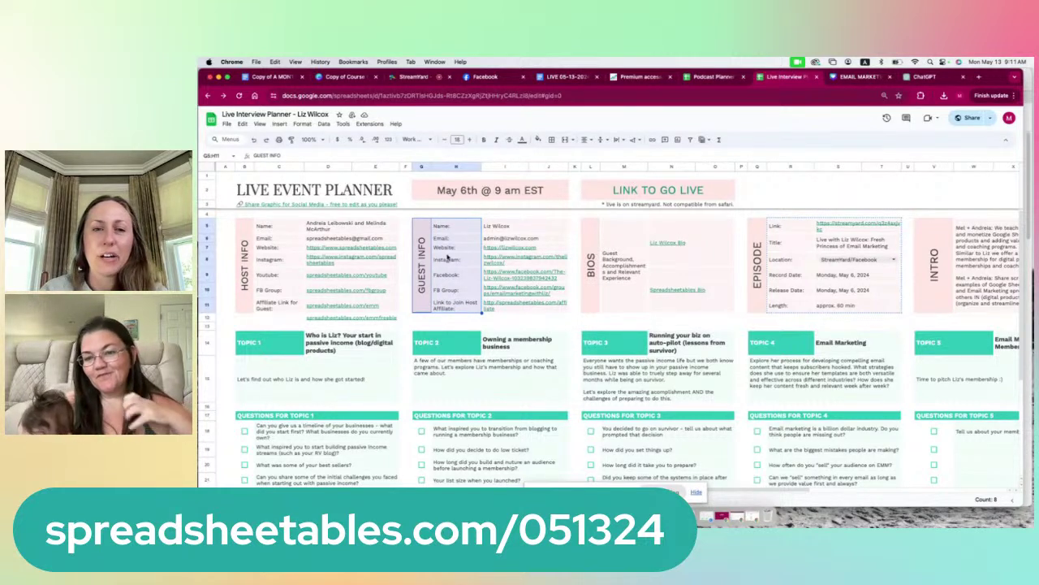
drag(434, 260, 499, 263)
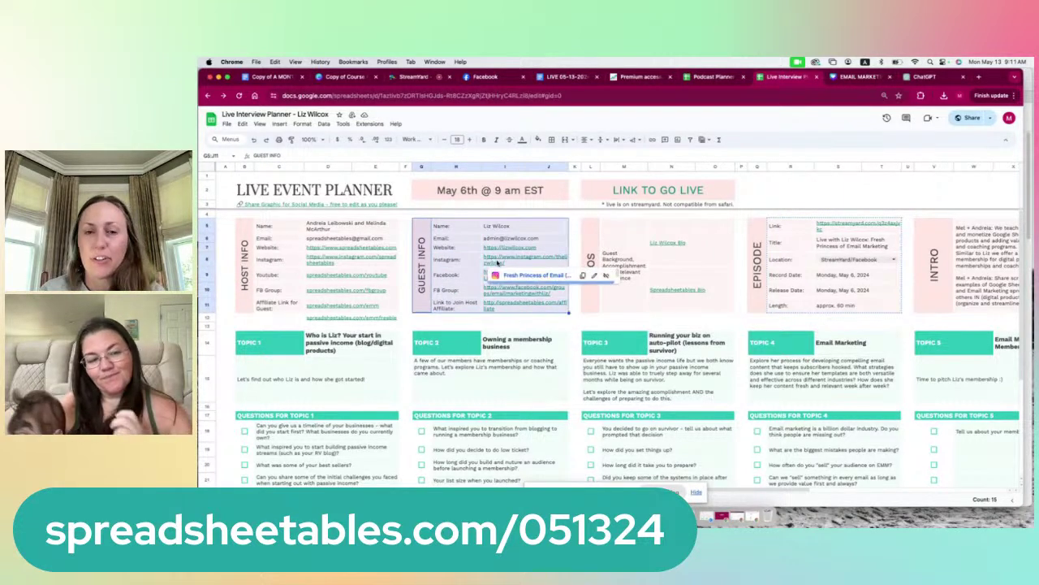
click(613, 249)
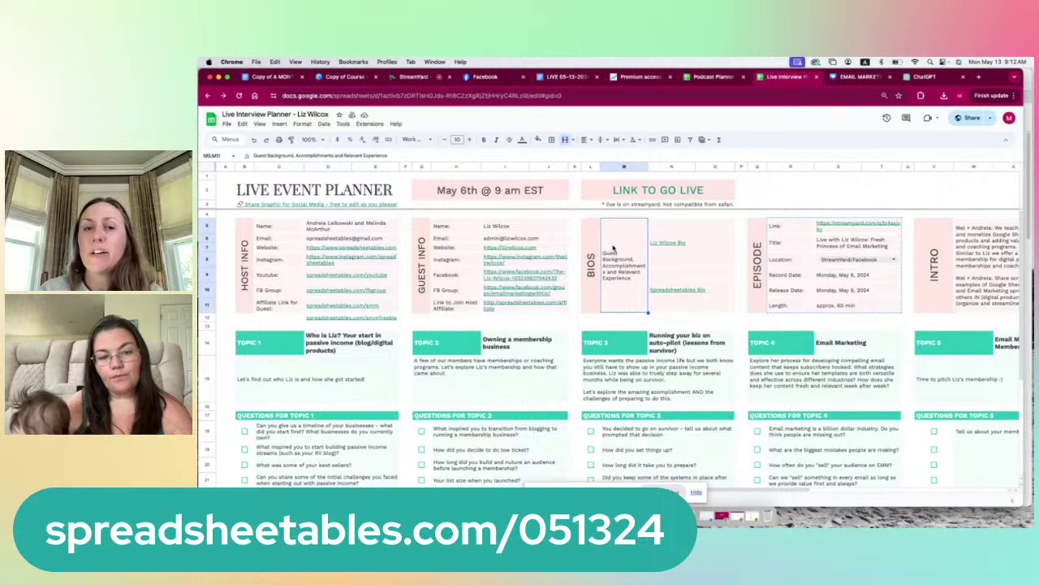
Preview the guest bio link in the Bios section and open the linked Spreadsheetables Bio document.
click(675, 257)
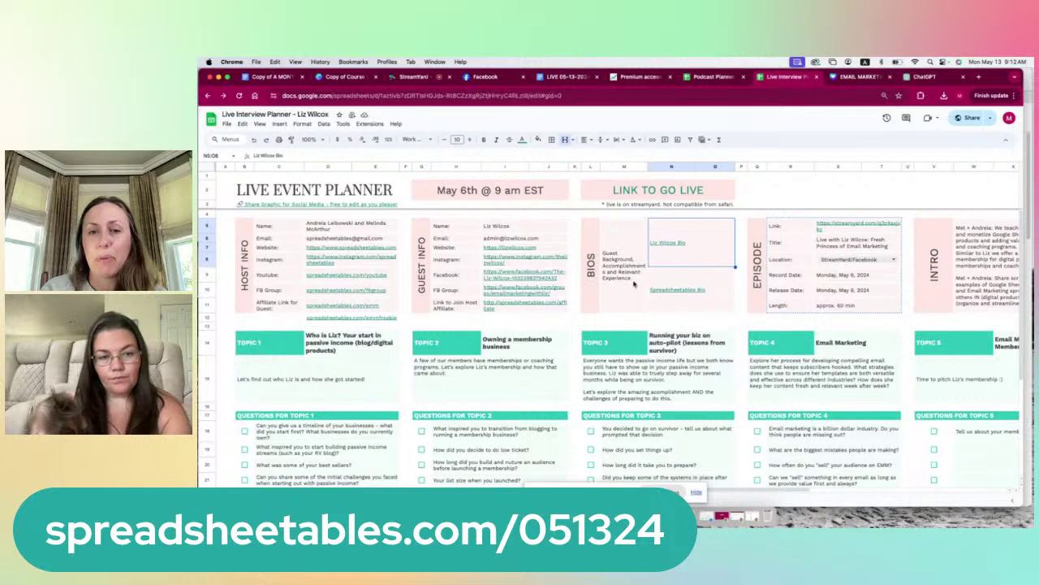
click(658, 280)
click(664, 260)
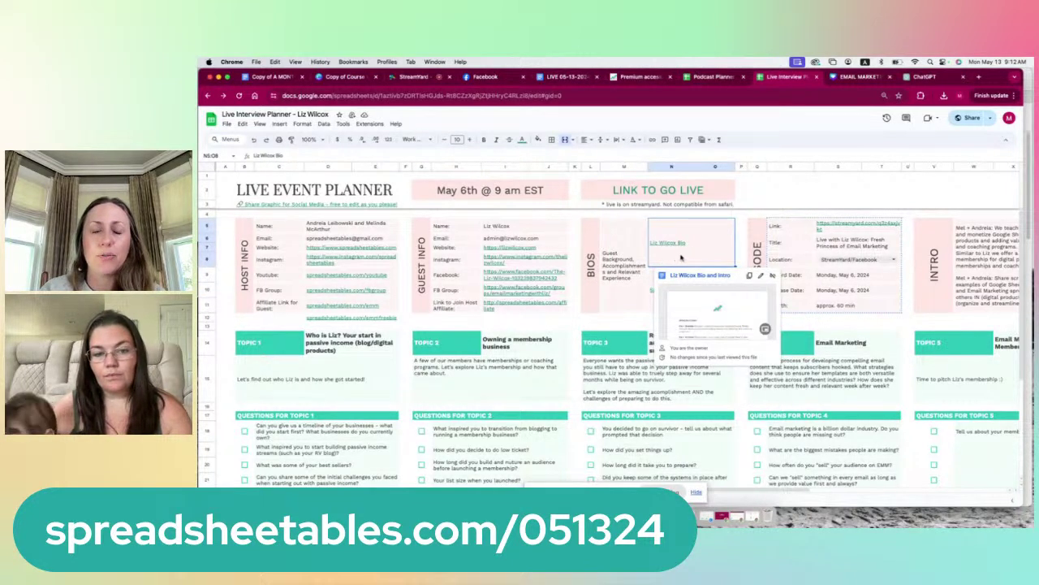
click(647, 287)
click(673, 297)
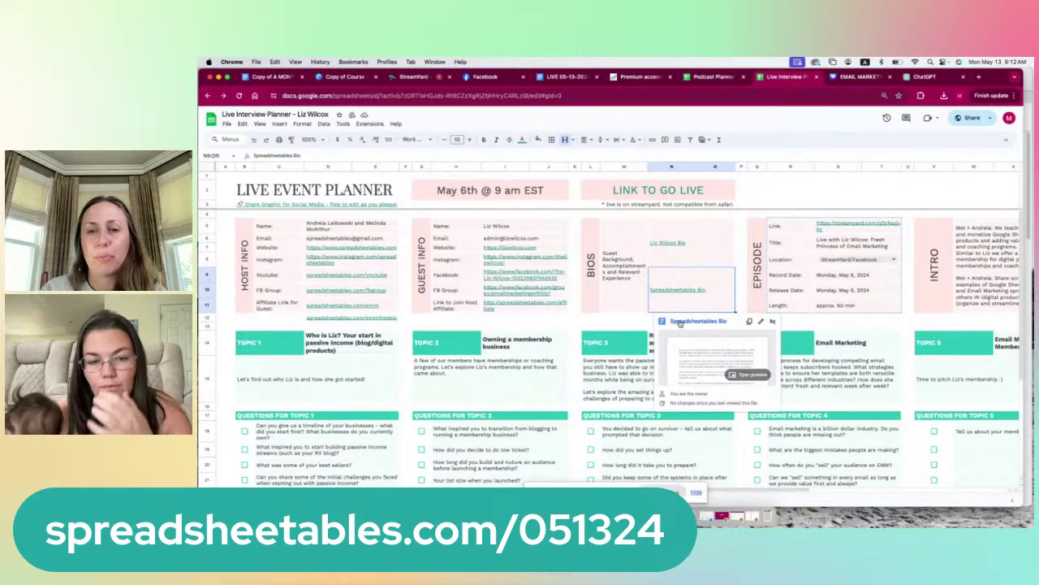
click(680, 322)
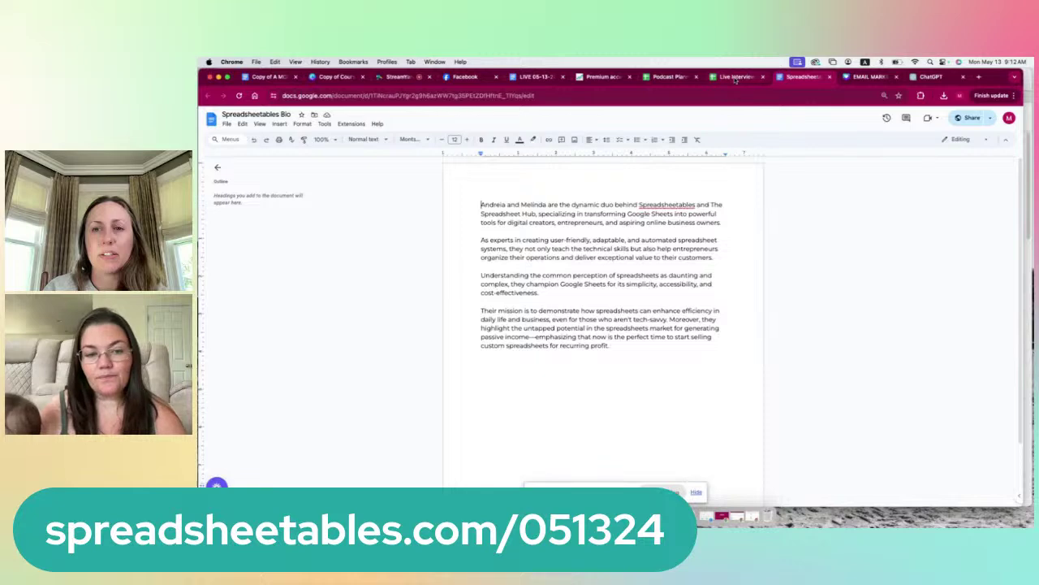
Return to the Live Interview Planner and examine the Episode title, the Intro section and the Outro section.
click(735, 77)
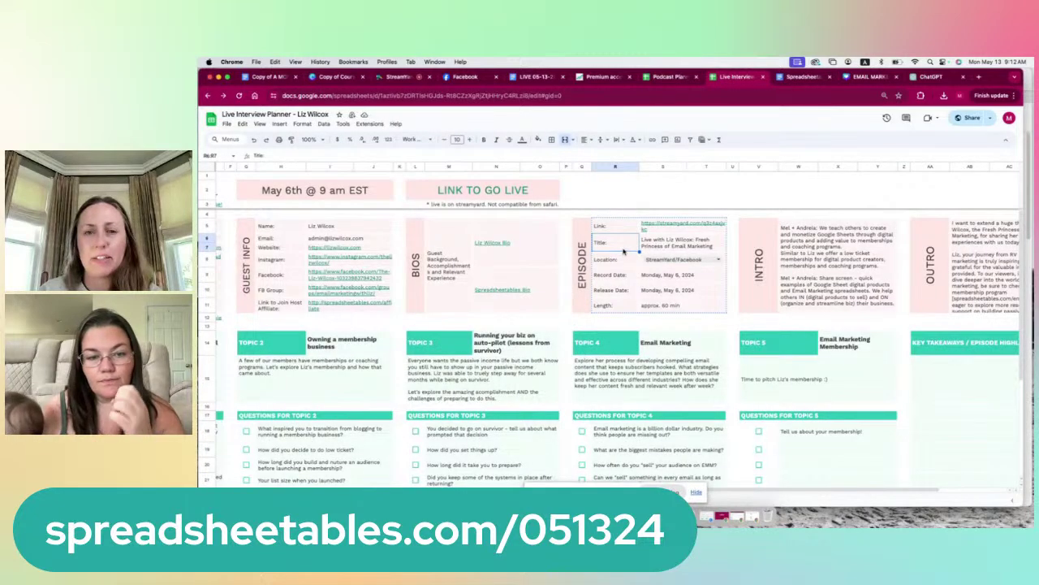
click(656, 245)
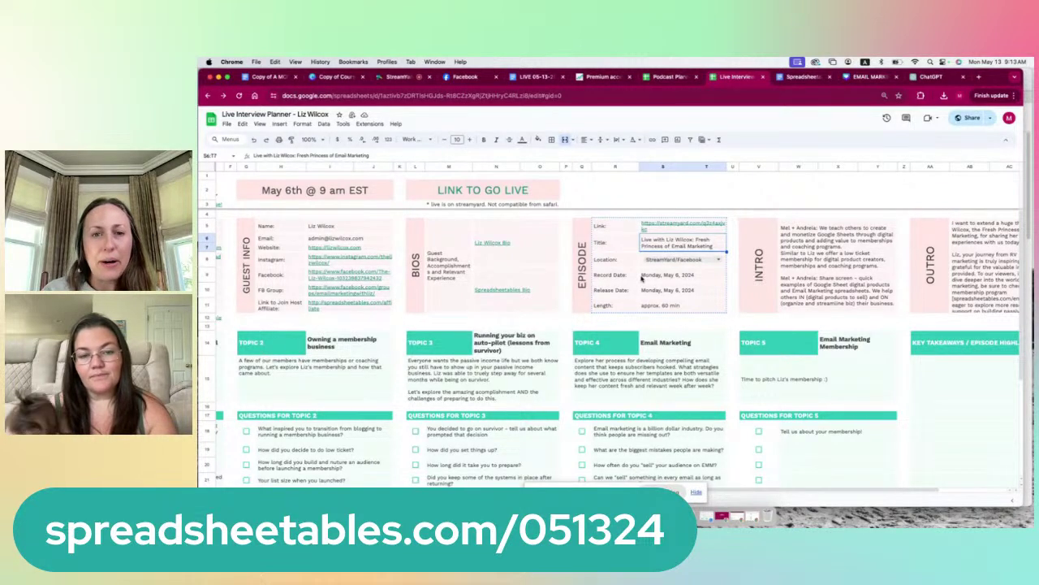
scroll(641, 279, right, 5)
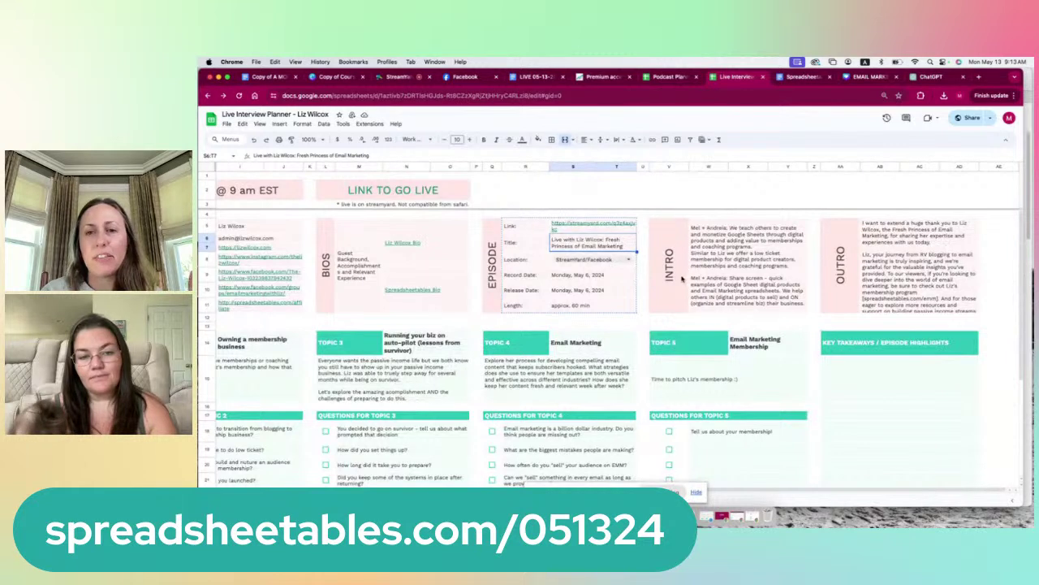
click(672, 281)
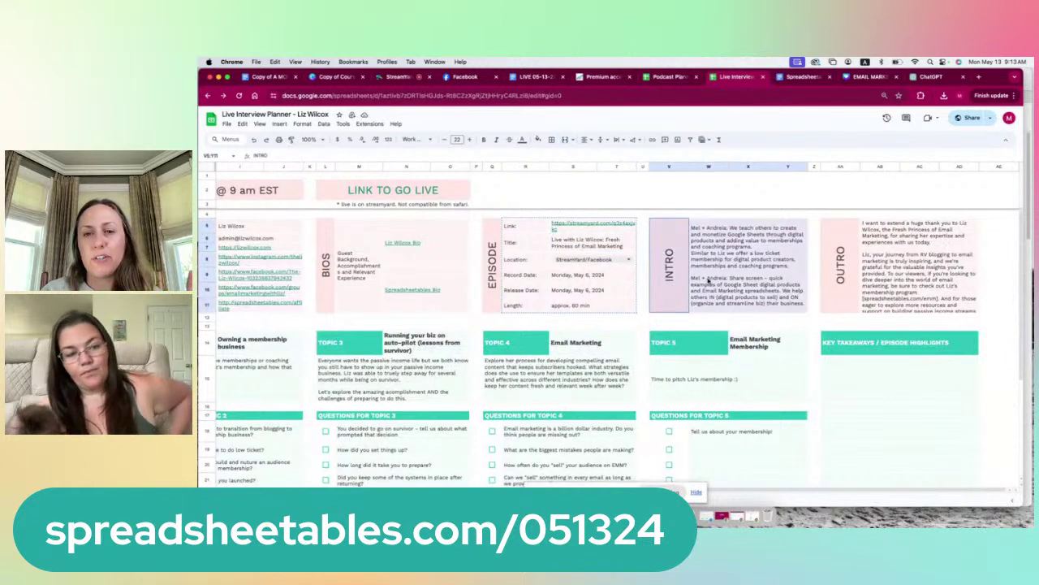
click(851, 280)
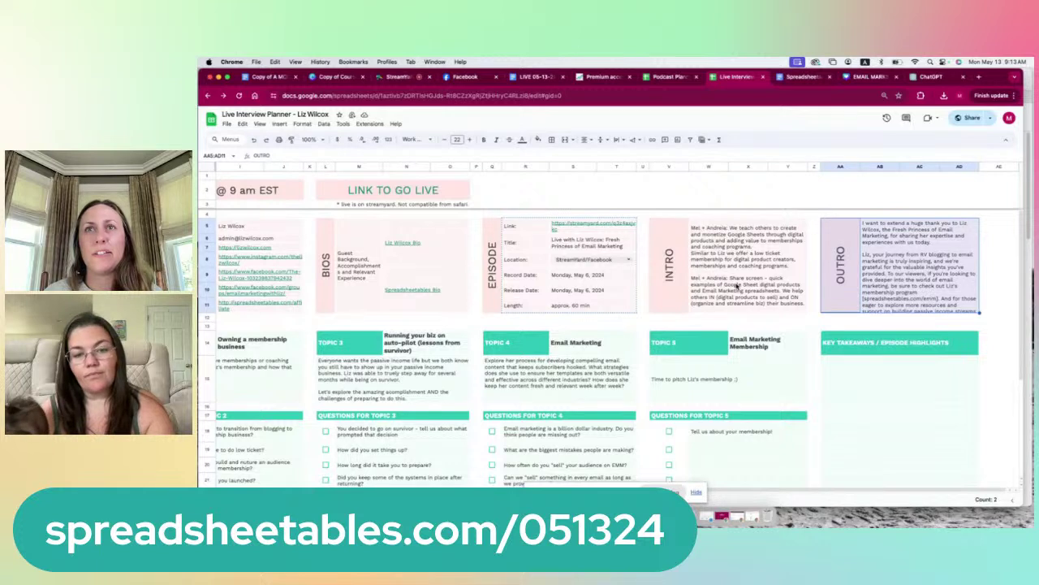
click(736, 286)
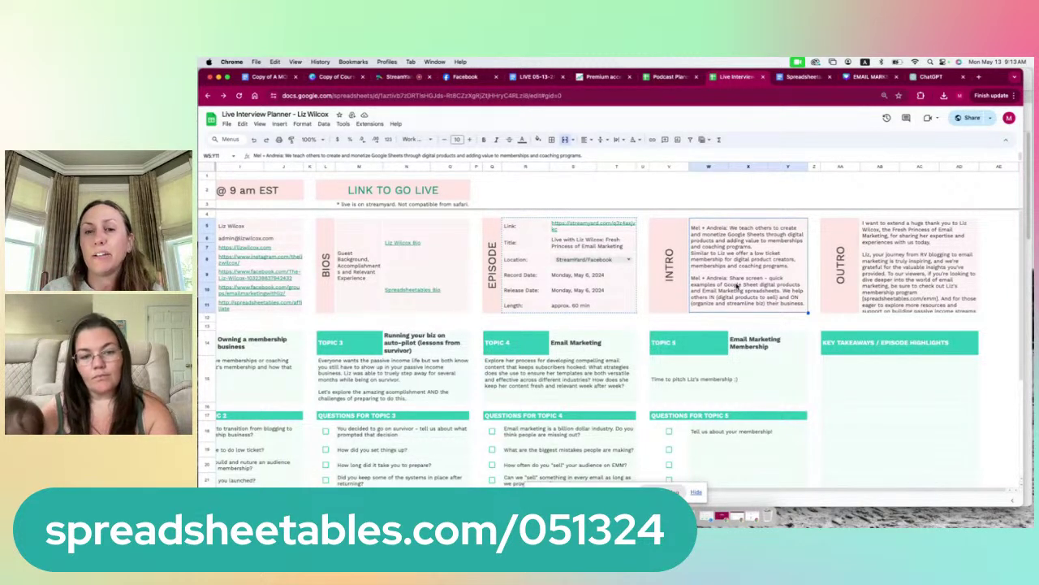
Look across all the planner's topic columns, then examine the Record Date field in the Episode section.
scroll(657, 295, left, 6)
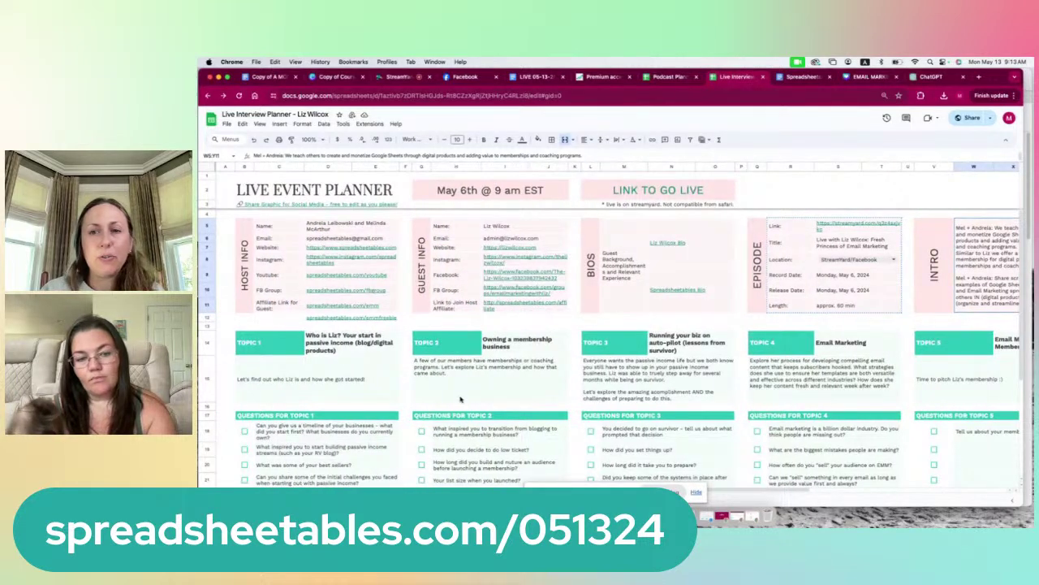
scroll(533, 390, right, 3)
scroll(532, 391, right, 3)
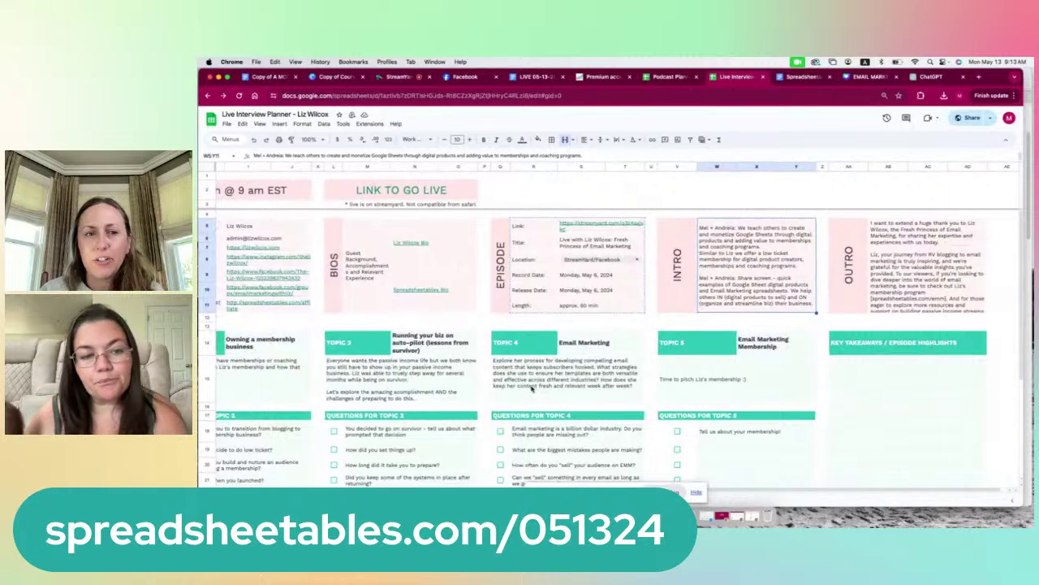
scroll(532, 389, left, 6)
scroll(532, 390, left, 1)
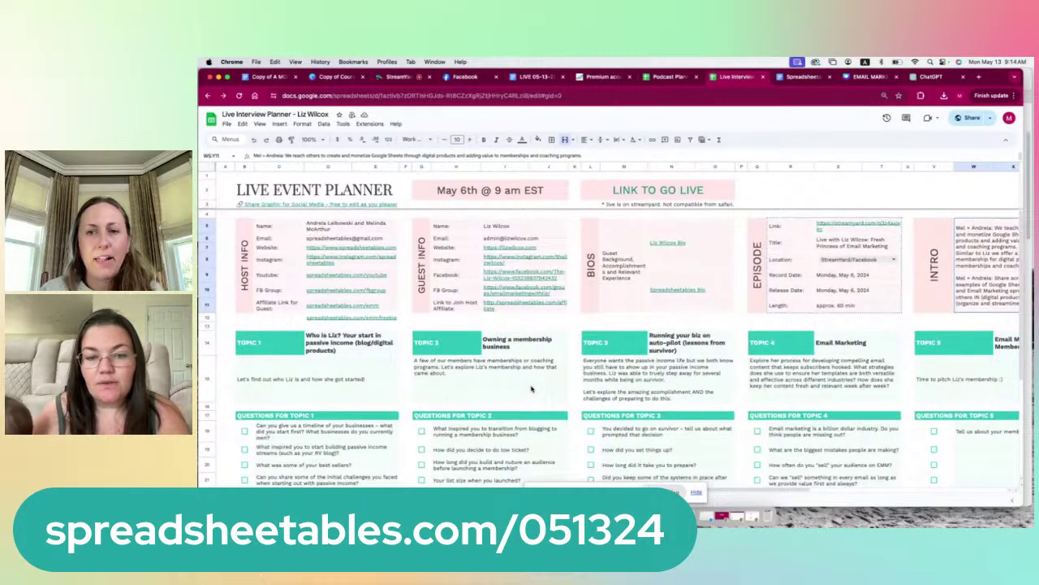
click(820, 279)
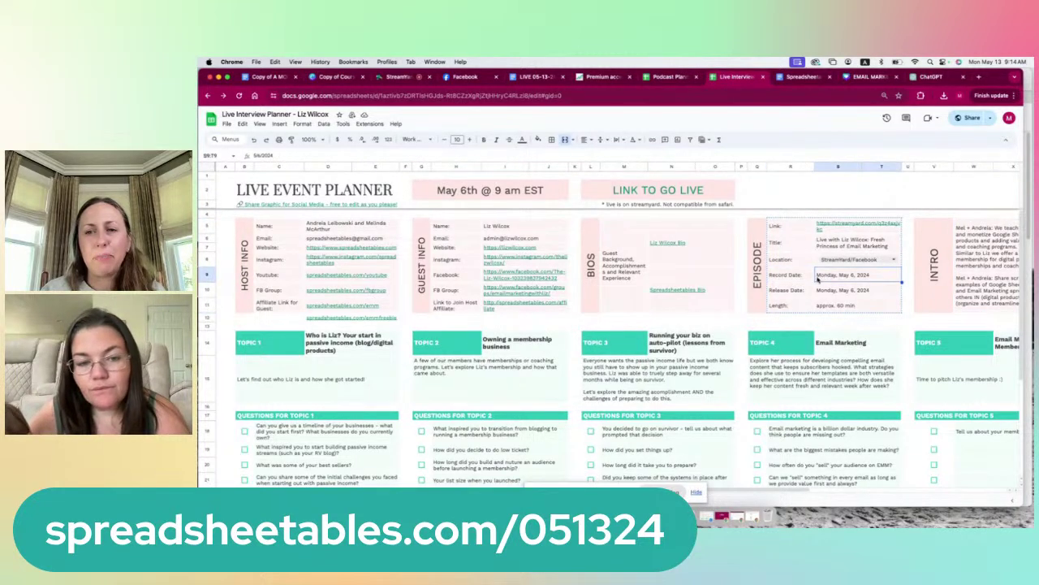
click(804, 279)
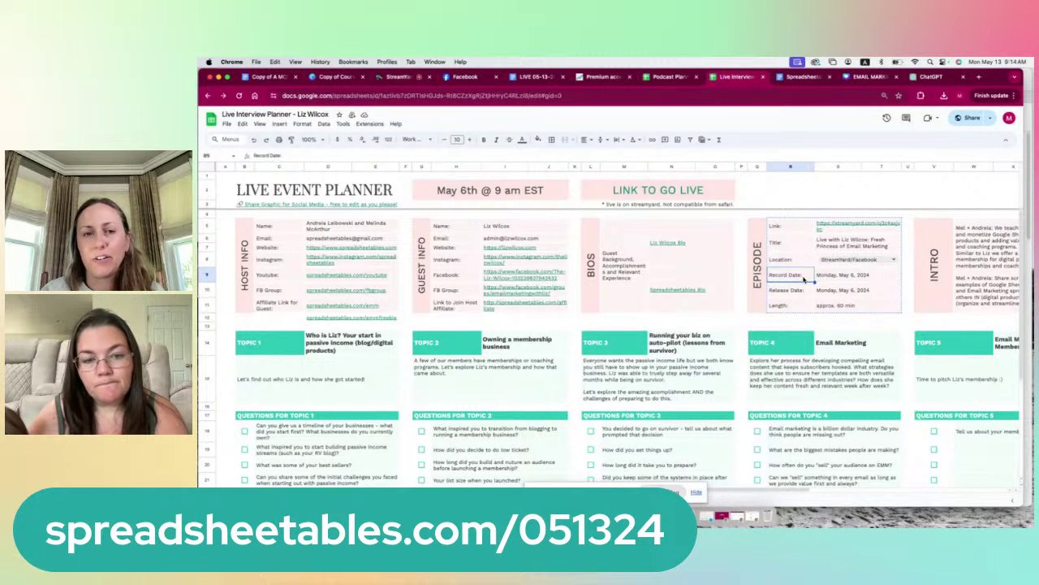
Look over the topic descriptions and their question checklists, then return to the top of the planner.
scroll(837, 285, right, 1)
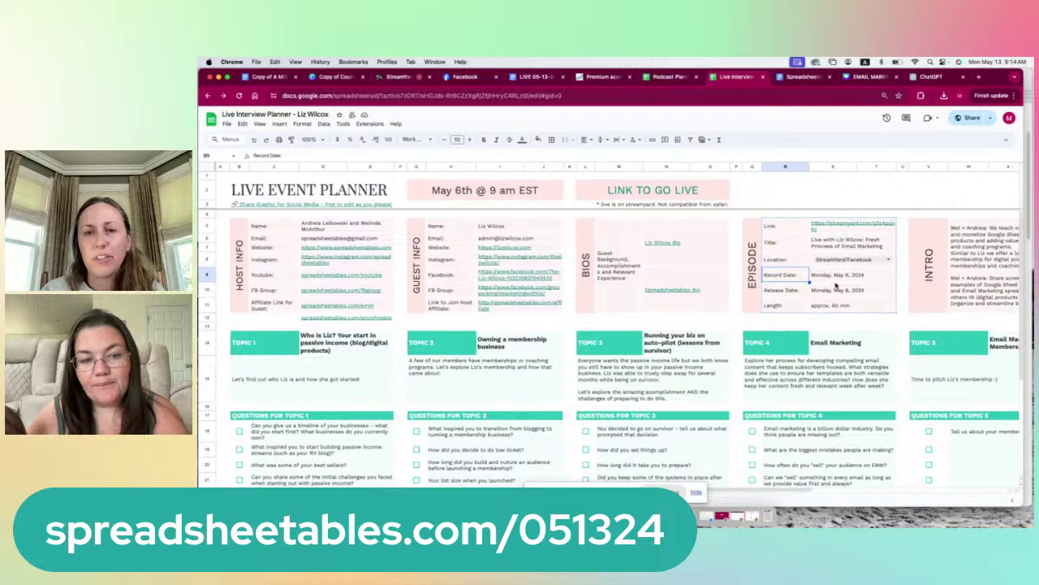
scroll(837, 285, right, 3)
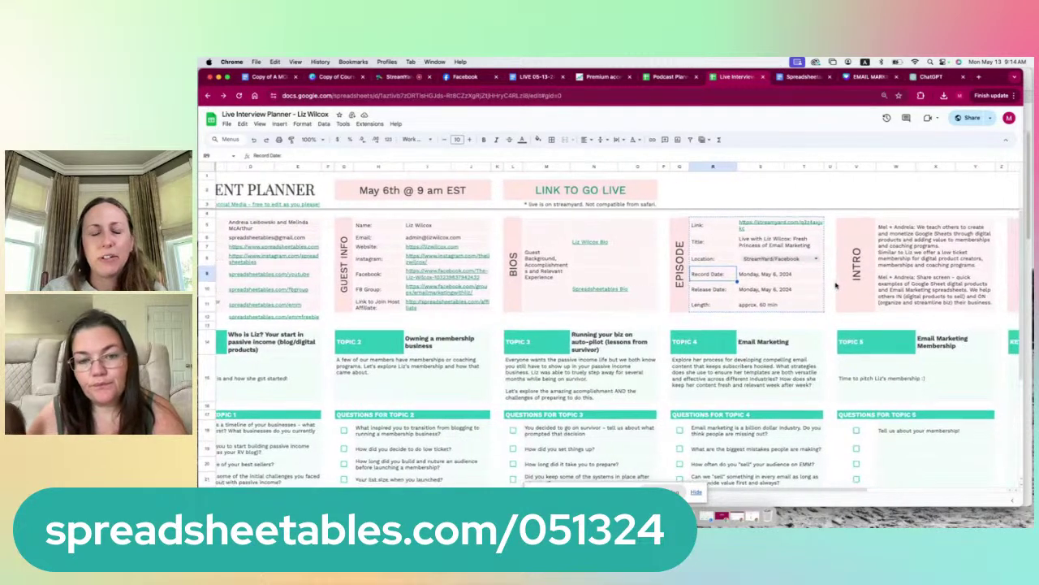
scroll(568, 395, left, 3)
scroll(403, 402, down, 5)
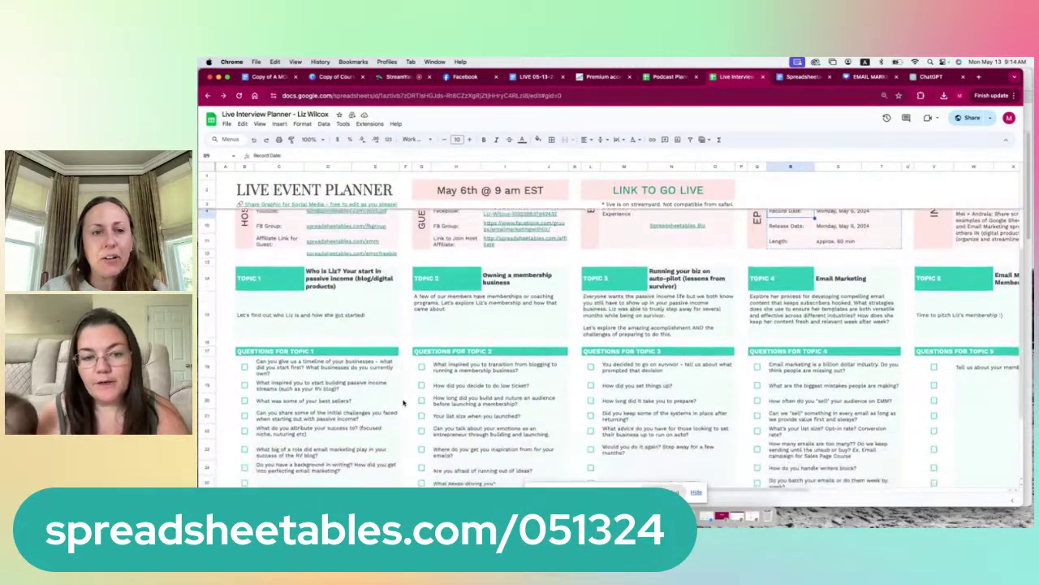
scroll(404, 402, up, 1)
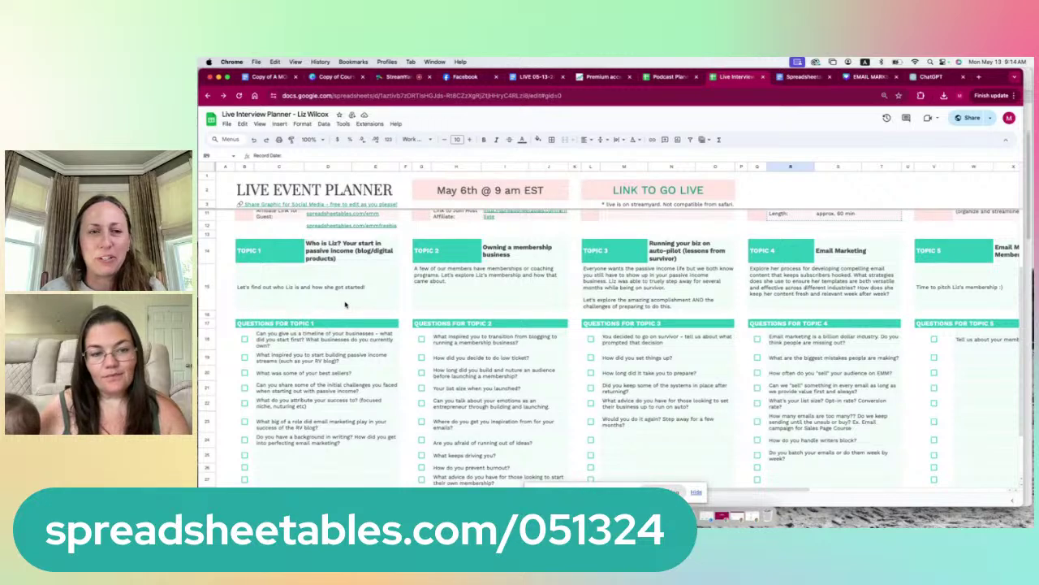
scroll(347, 305, up, 2)
scroll(347, 305, up, 3)
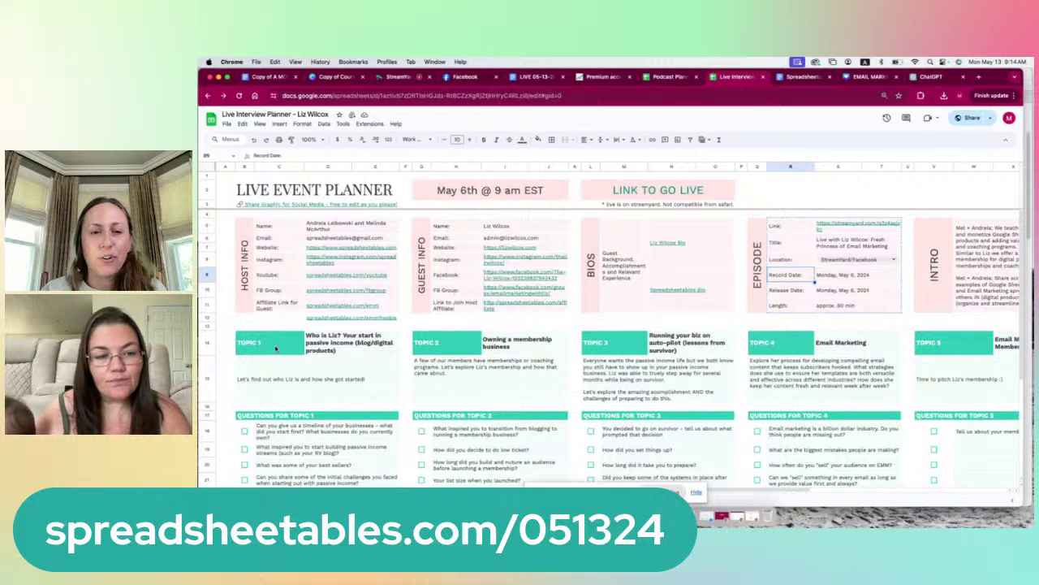
Examine the Key Takeaways / Episode Highlights section beside the Topic 5 column.
scroll(581, 486, right, 6)
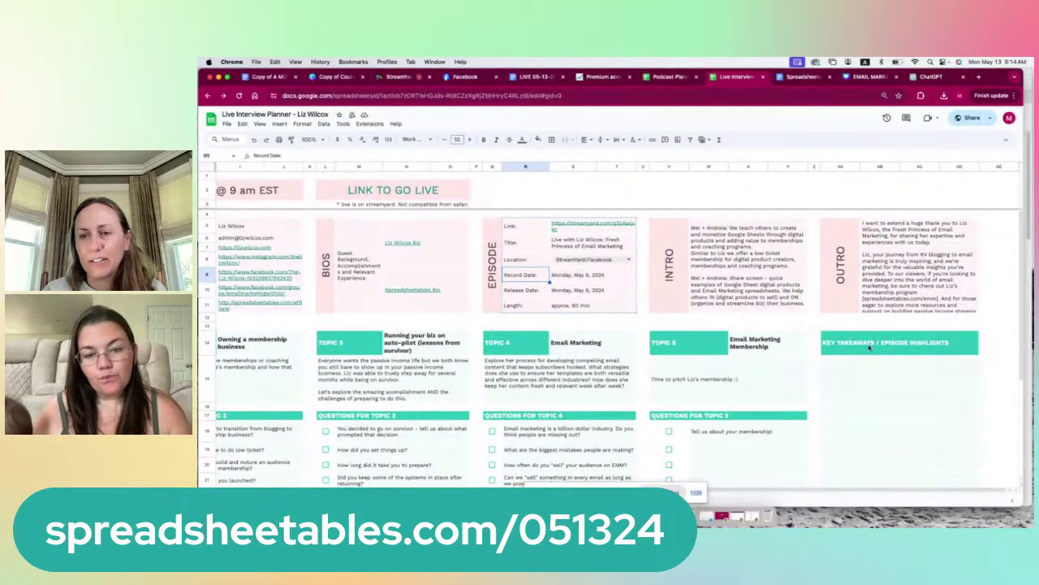
drag(870, 347, 878, 420)
scroll(878, 420, left, 6)
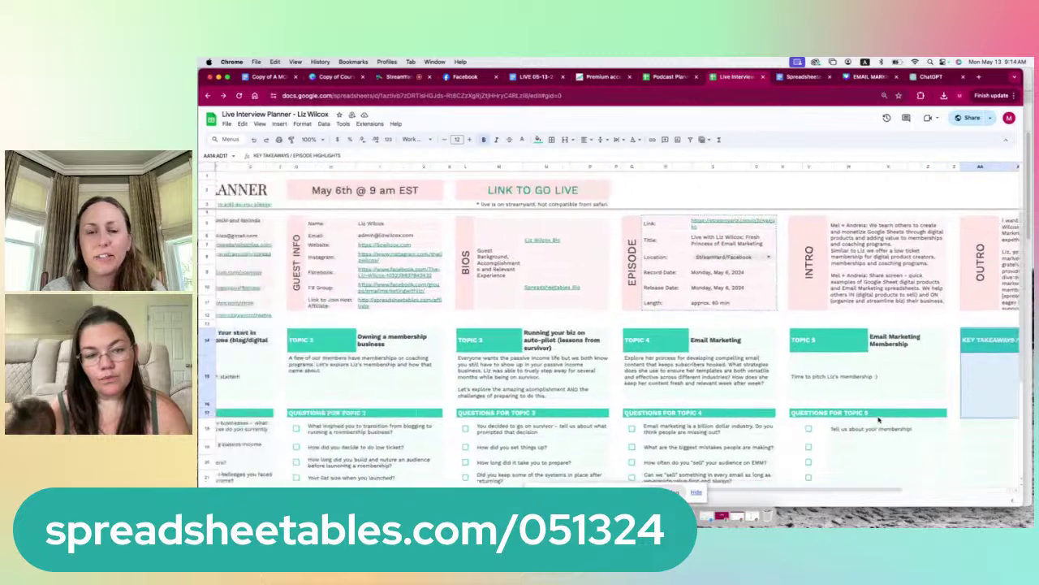
Examine the Topic 1 description and the complete Topic 5 block about the email marketing membership.
click(322, 373)
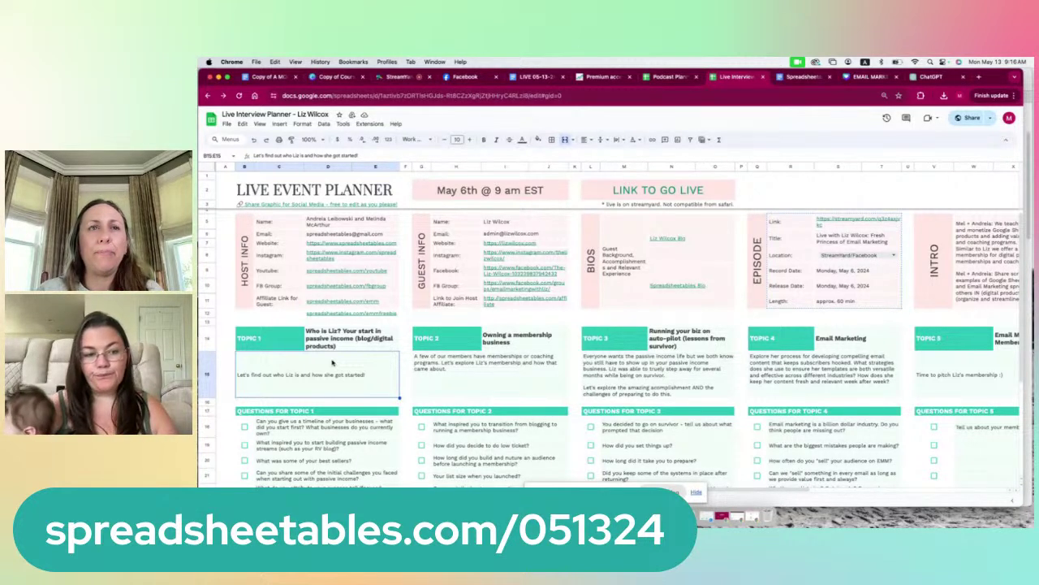
scroll(333, 363, down, 2)
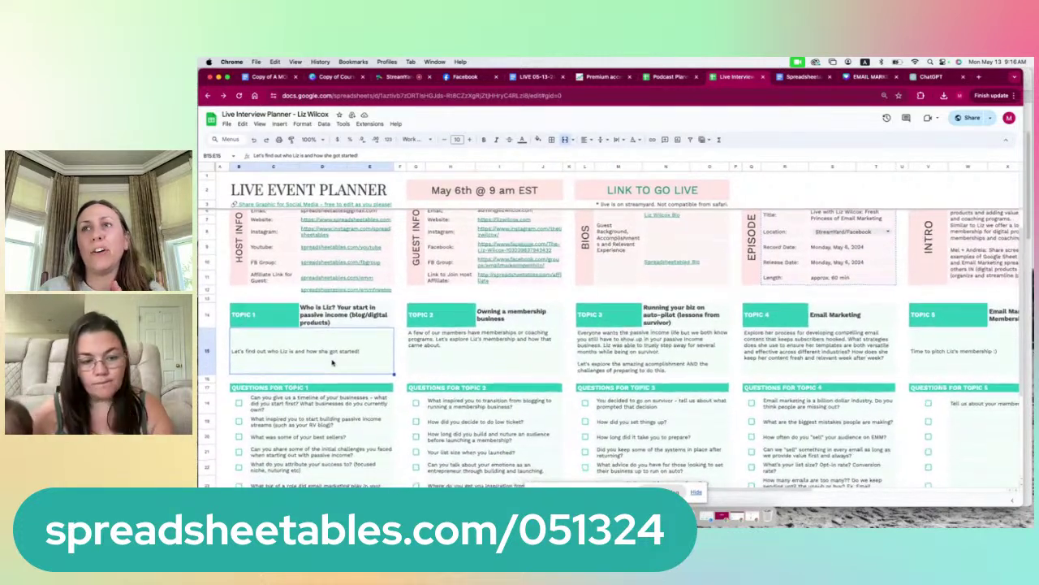
scroll(760, 368, right, 5)
click(759, 367)
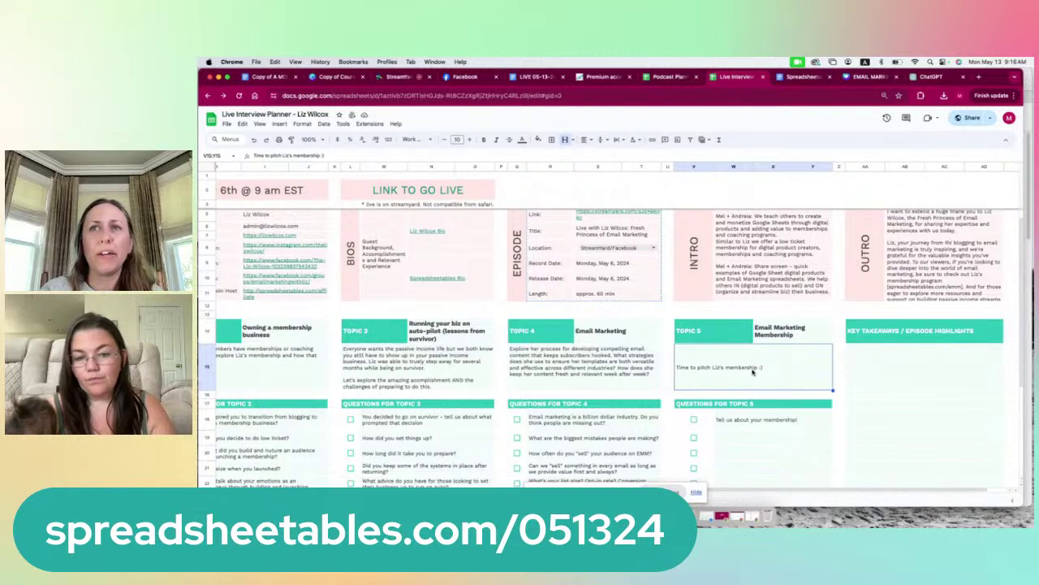
click(792, 335)
click(729, 335)
drag(728, 335, 761, 367)
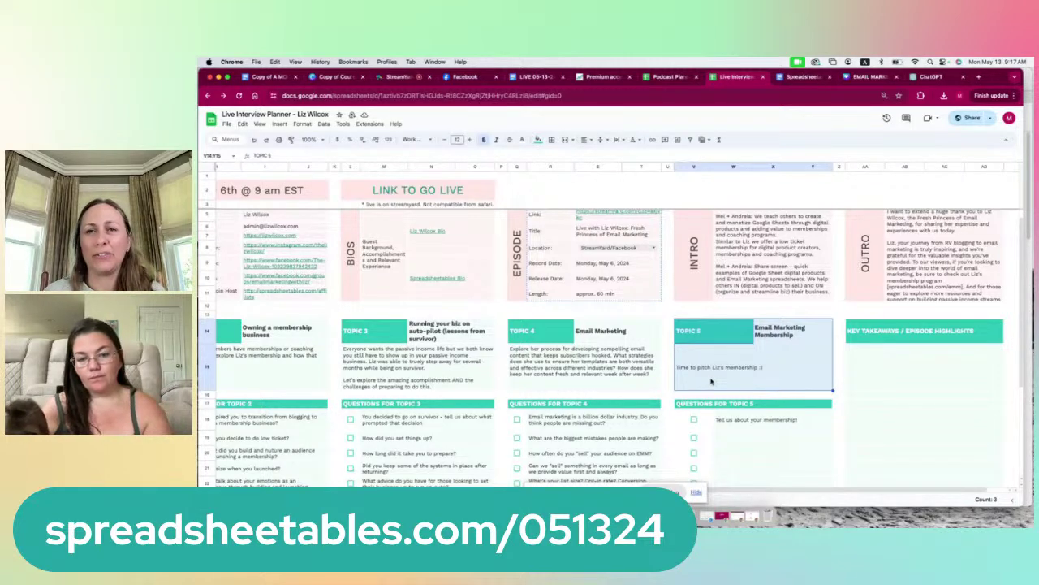
Review the question lists for all five topics down to the end of the planner sheet.
scroll(711, 380, down, 3)
scroll(712, 381, left, 2)
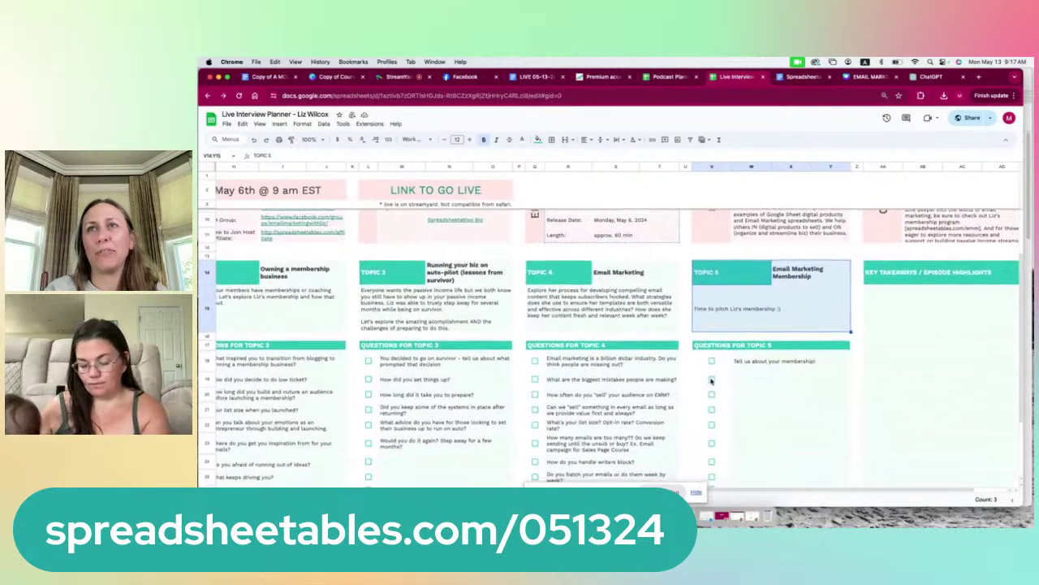
scroll(712, 381, left, 5)
scroll(712, 381, down, 1)
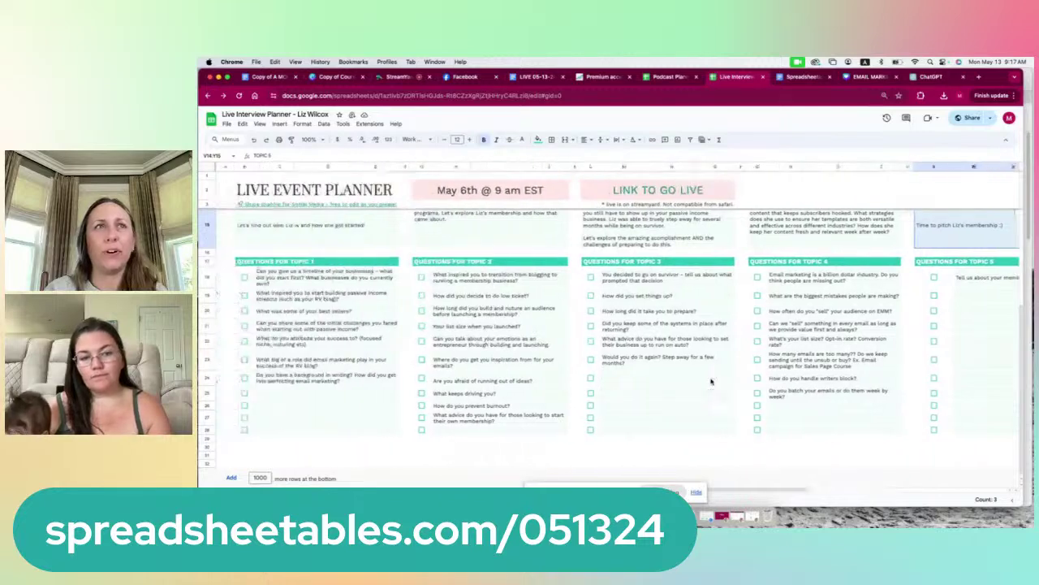
scroll(711, 380, up, 3)
scroll(579, 423, down, 4)
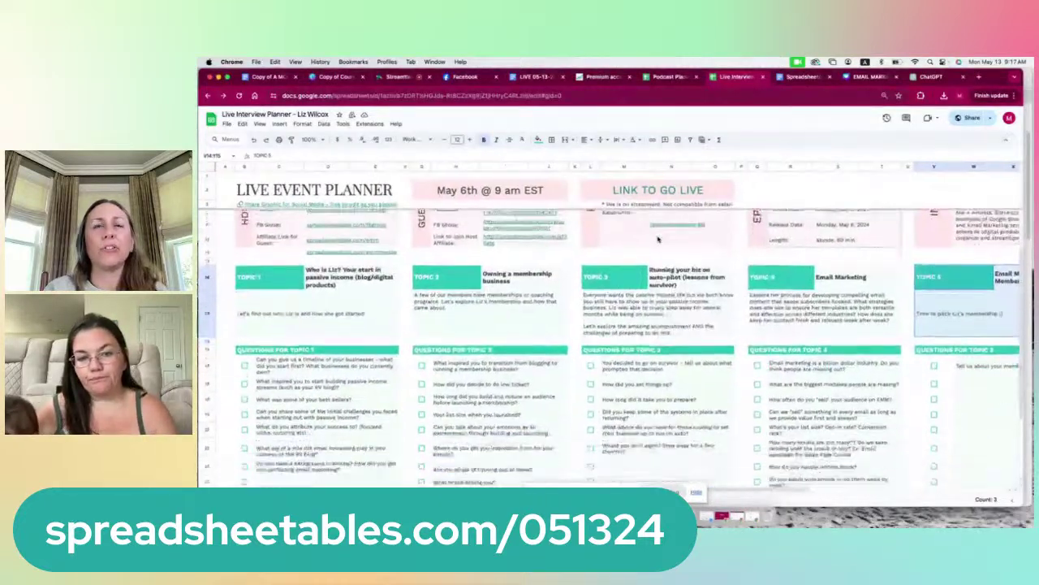
scroll(579, 423, down, 1)
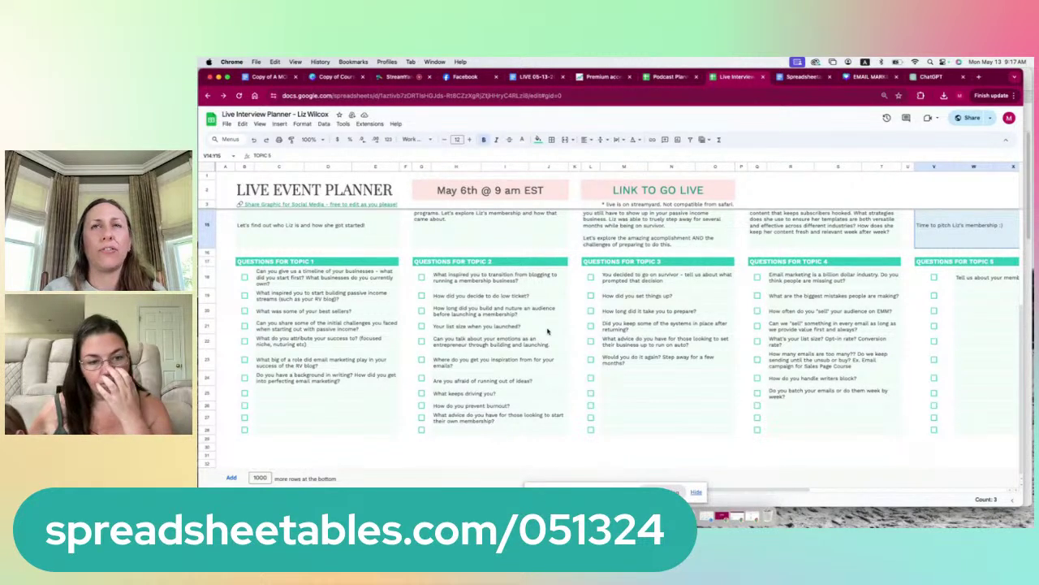
Switch to the blank Podcast Planner template and review its question lists and Checklists section.
click(671, 77)
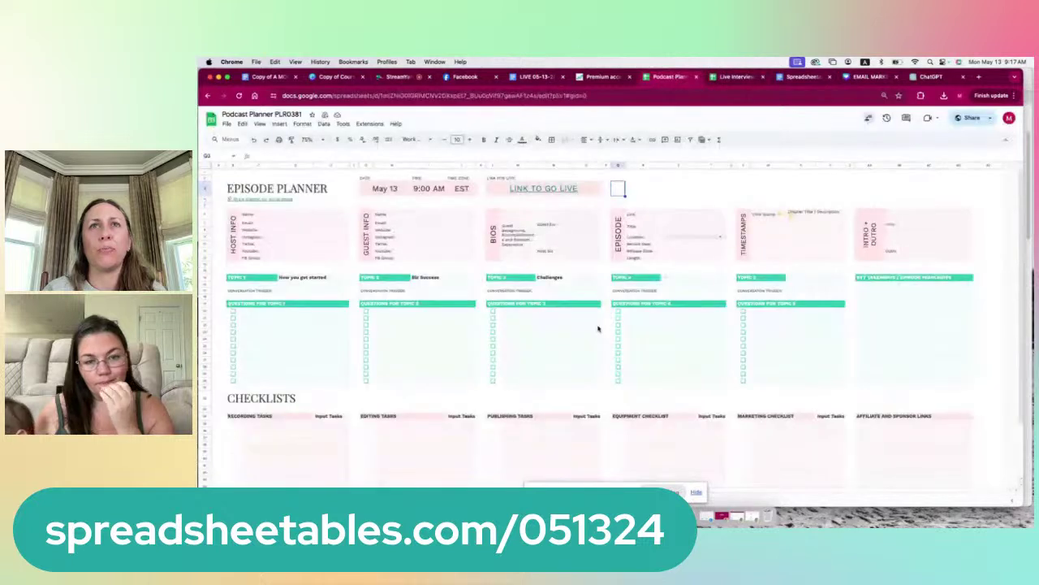
scroll(320, 367, down, 2)
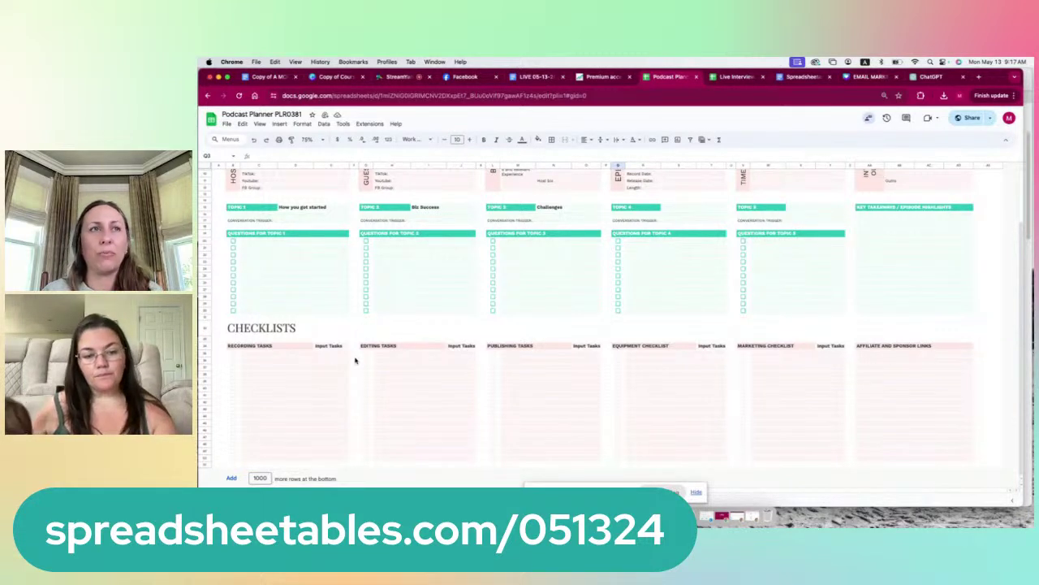
scroll(355, 360, up, 3)
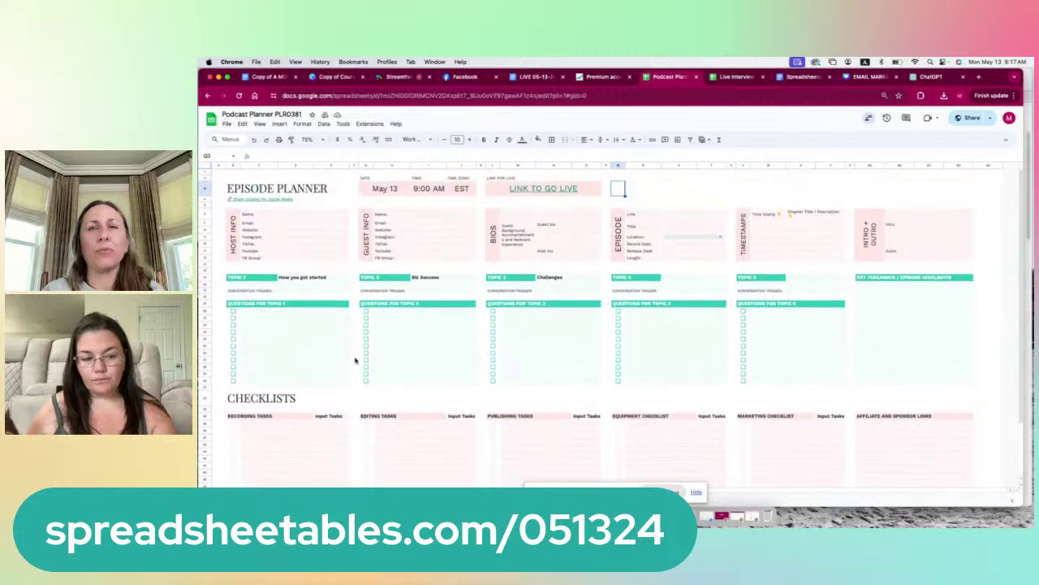
Check the template's Location and Title fields in the Episode section and open the sheet holding the location options.
click(718, 239)
click(699, 229)
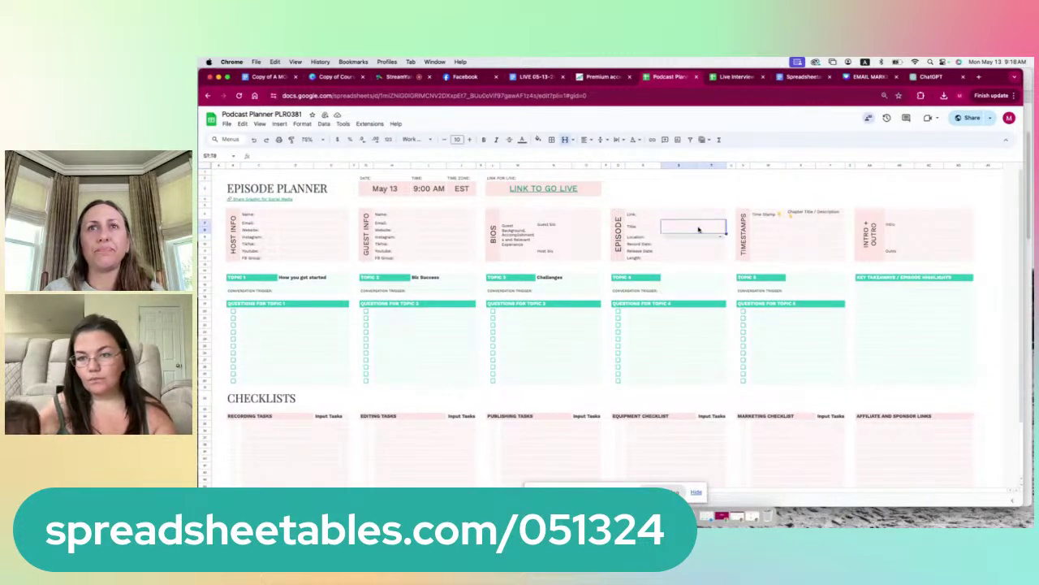
scroll(490, 365, down, 3)
click(441, 500)
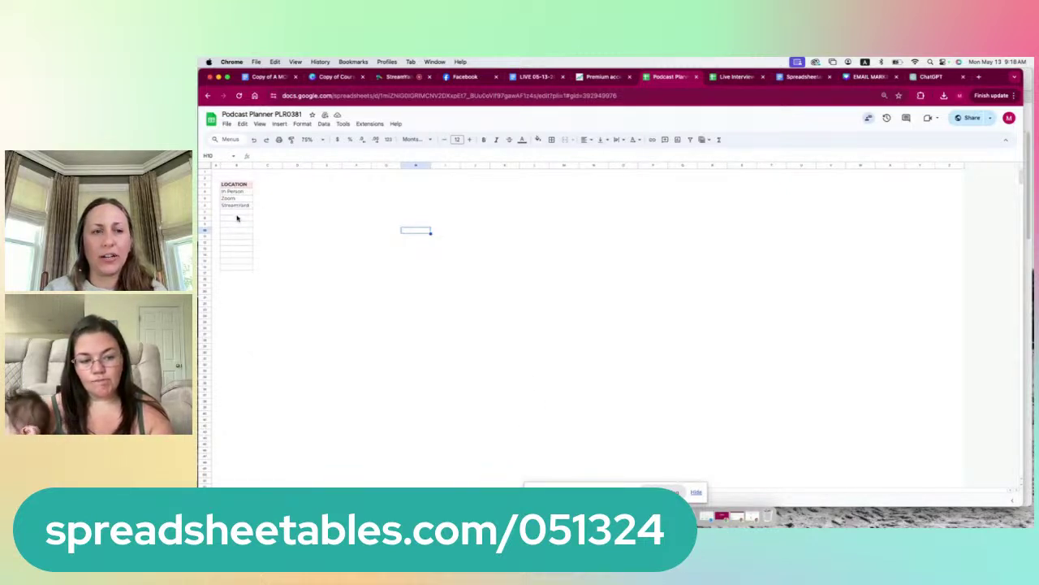
Check the empty rows below the location options, return to the planner sheet, and inspect the Recording Tasks progress formula.
drag(237, 218, 239, 250)
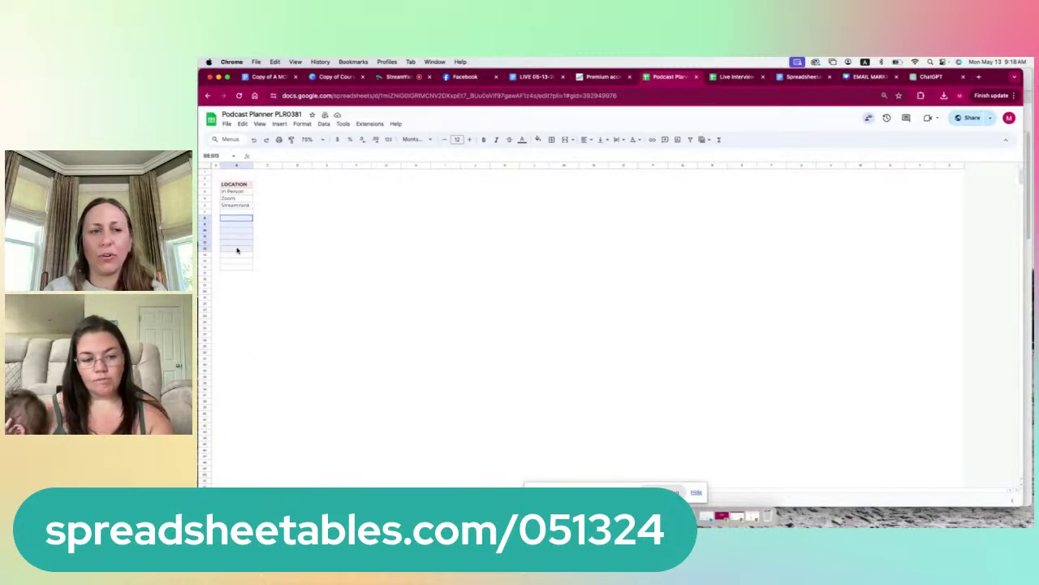
click(298, 484)
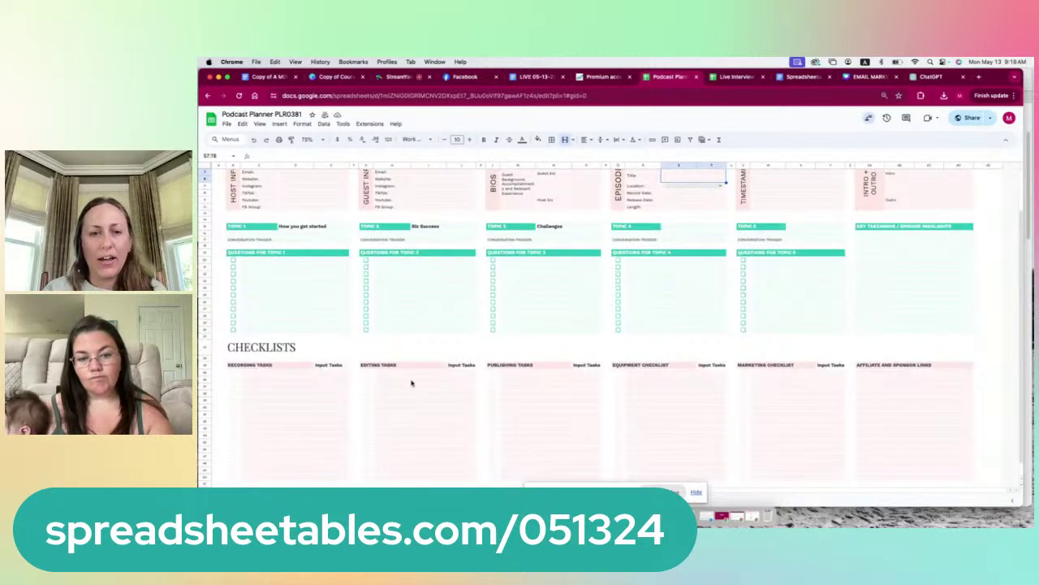
click(340, 366)
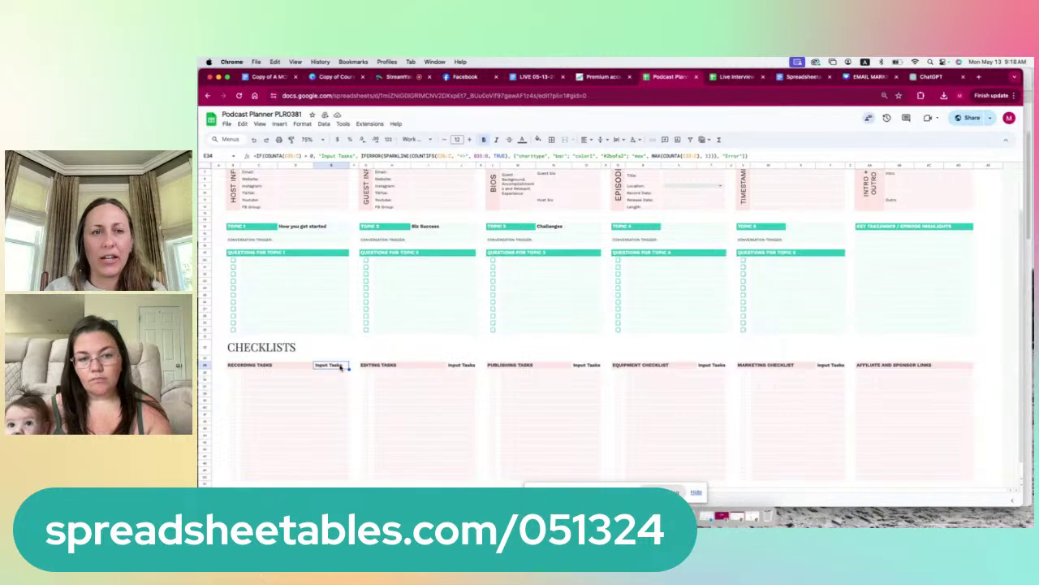
Enter "task 1" as the first Recording Tasks item and fill the series down to "task 9".
click(253, 372)
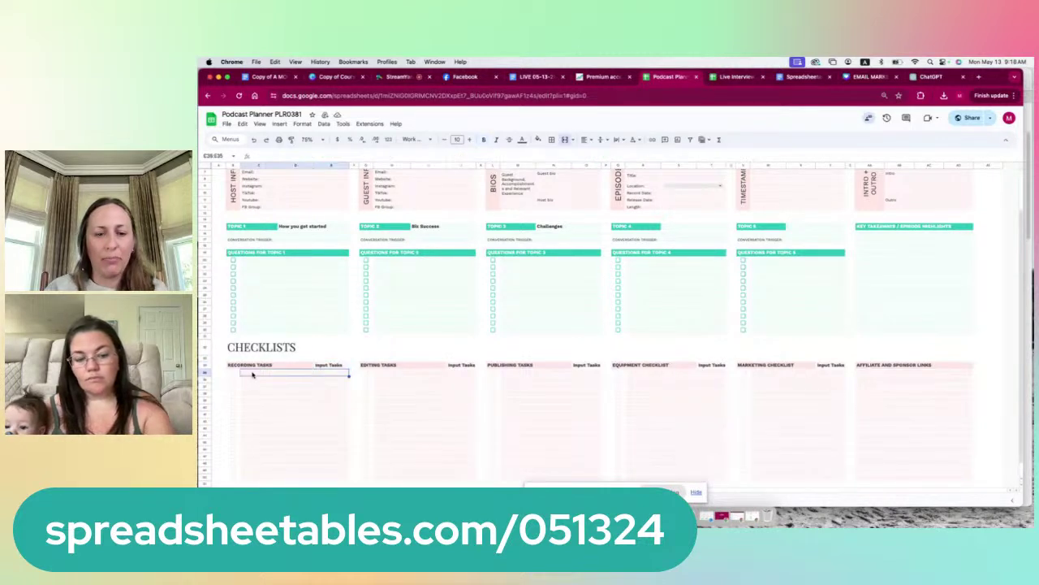
text(task)
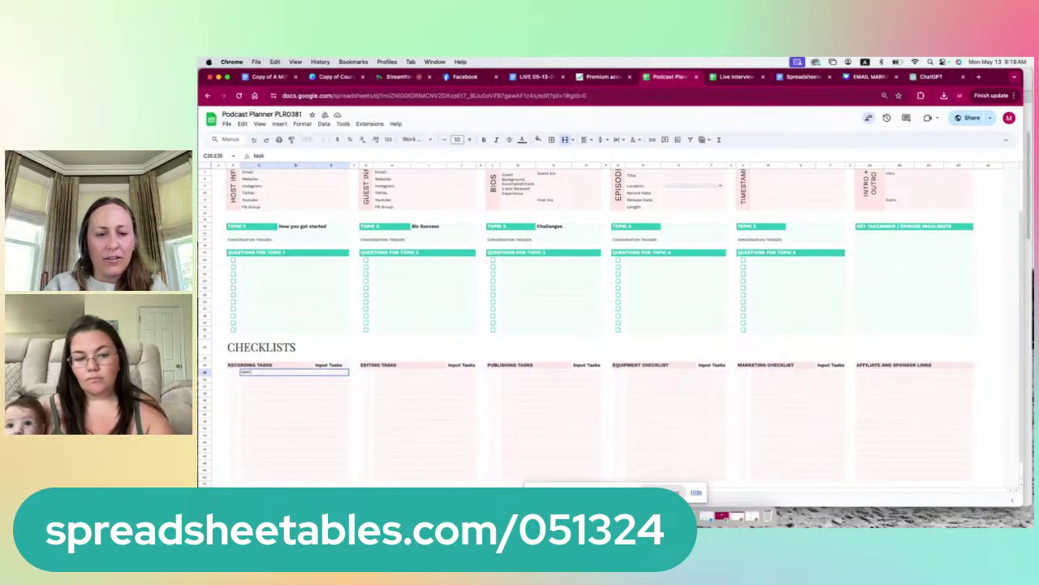
text( 1)
key(Return)
click(263, 373)
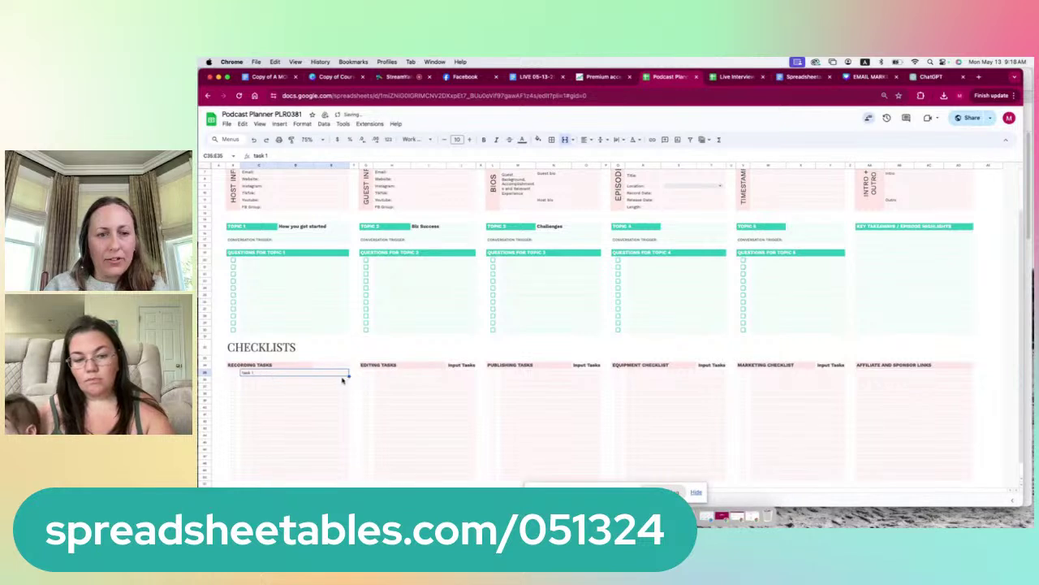
drag(349, 374, 349, 431)
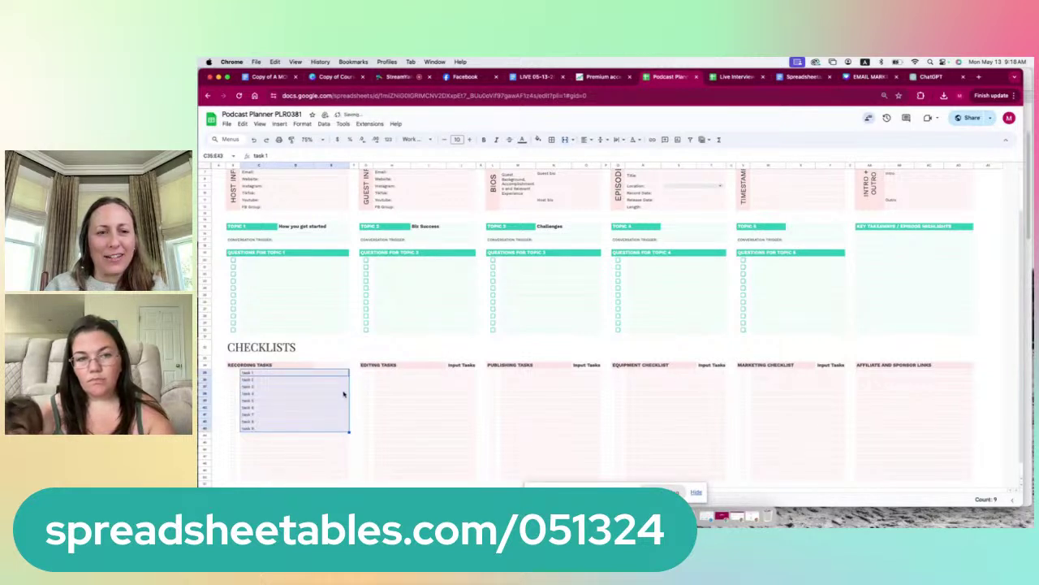
Inspect the Recording Tasks progress cell and mark task 1 through task 6 as done.
click(331, 366)
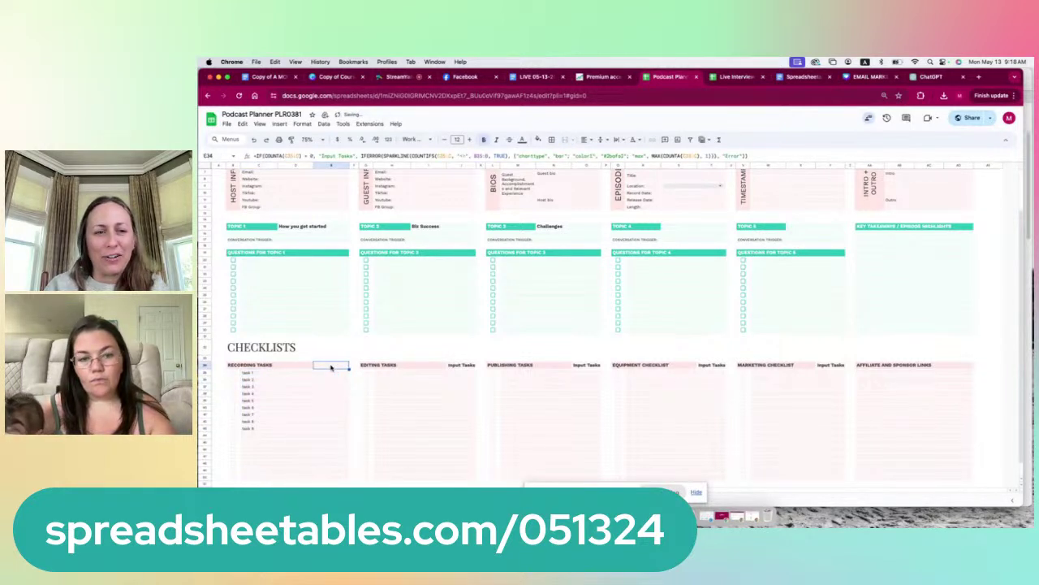
click(234, 374)
click(233, 380)
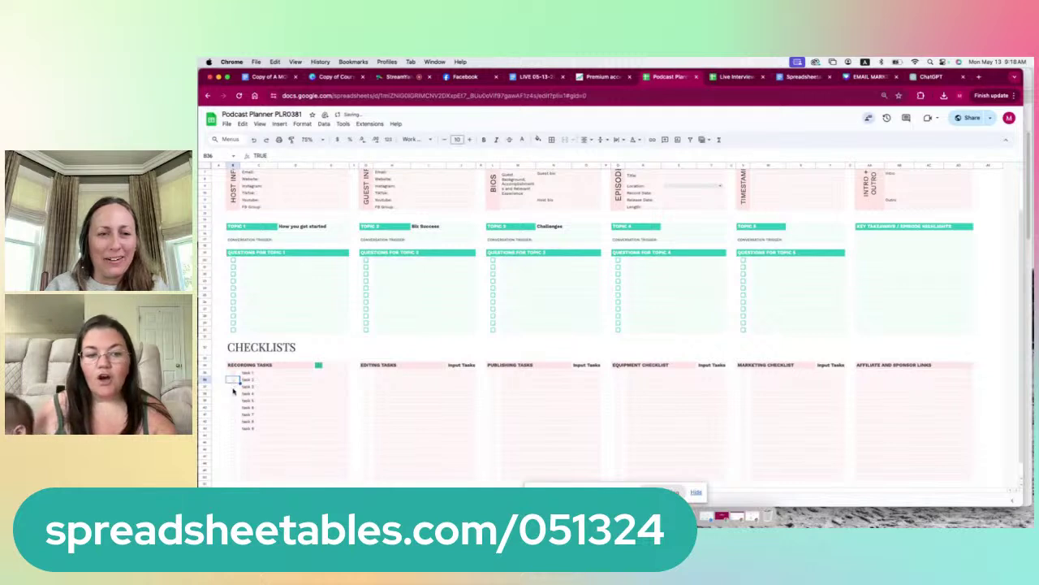
click(233, 387)
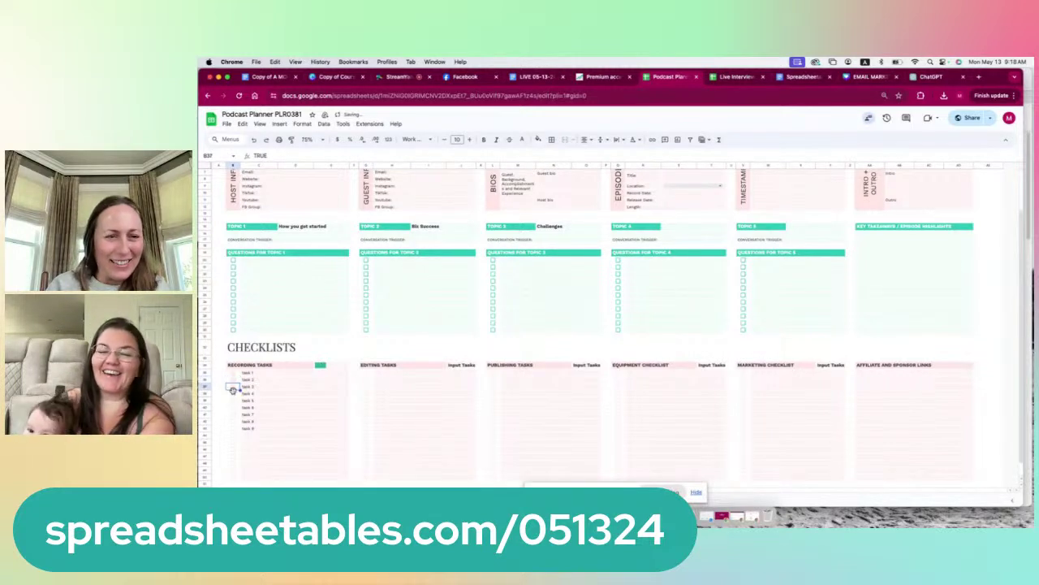
click(234, 394)
click(234, 400)
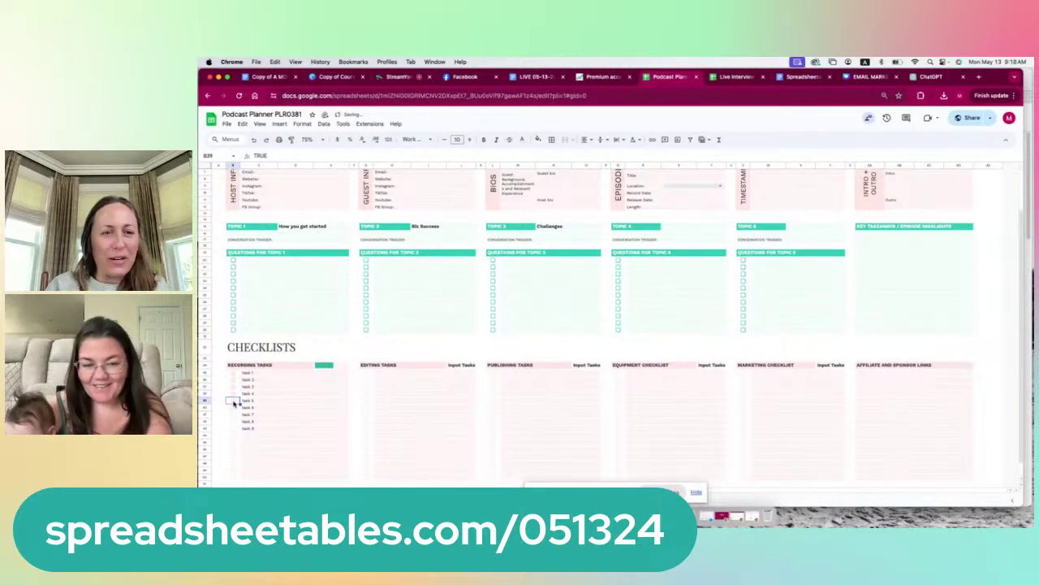
click(234, 408)
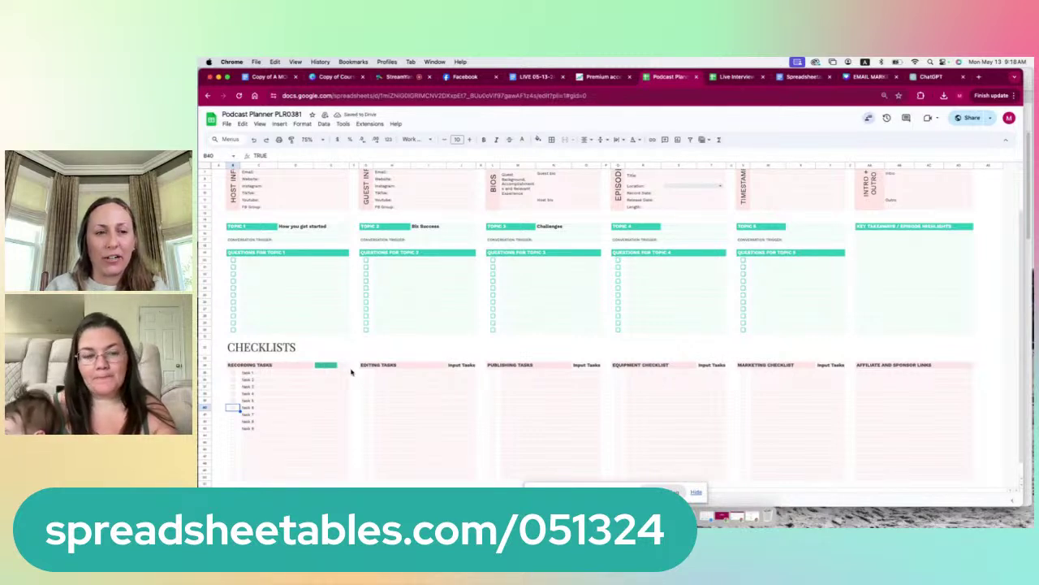
Clear the nine sample entries from the Recording Tasks list and uncheck its first six checkboxes.
click(261, 374)
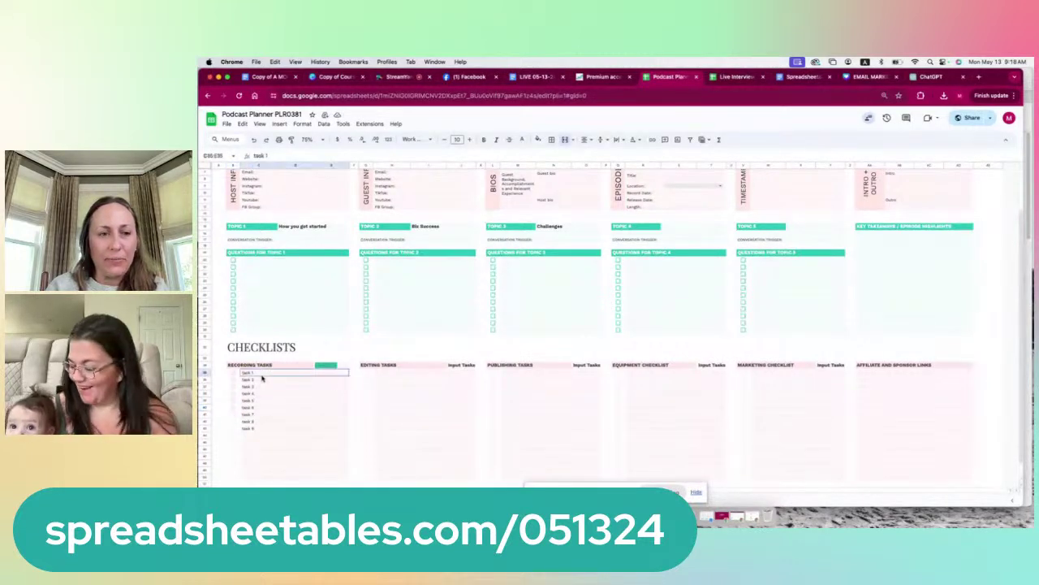
drag(261, 378, 262, 426)
key(Delete)
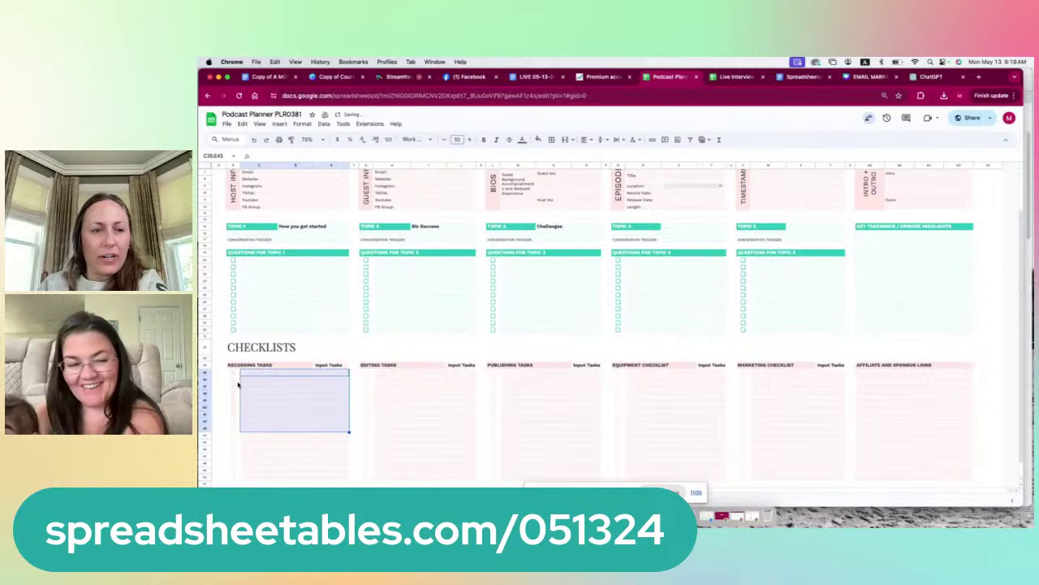
drag(237, 373, 239, 410)
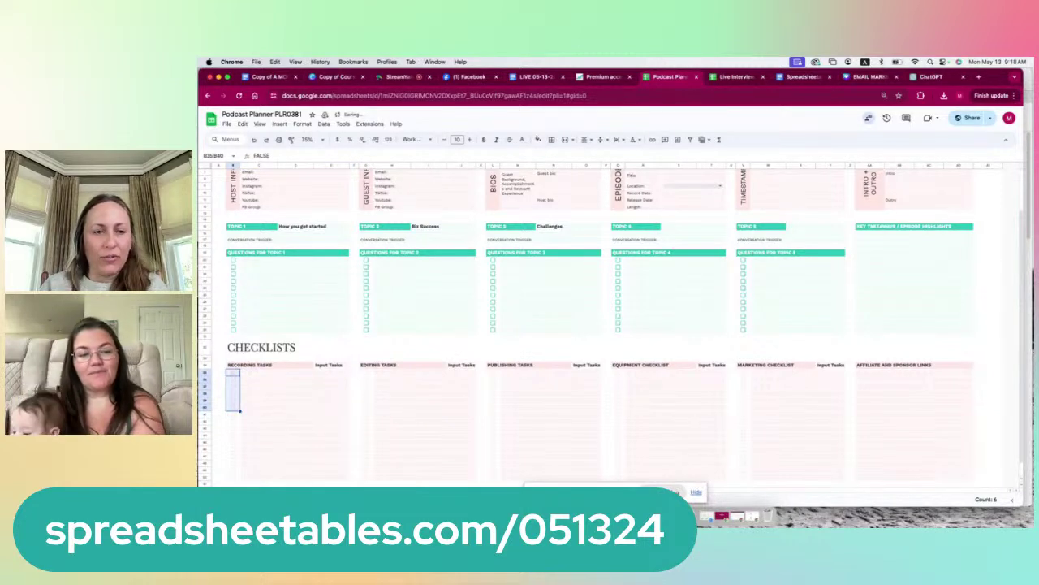
click(267, 410)
Review the template's Checklists section, examining the Recording, Editing and Publishing Tasks blocks and the recording progress formula.
scroll(267, 409, up, 3)
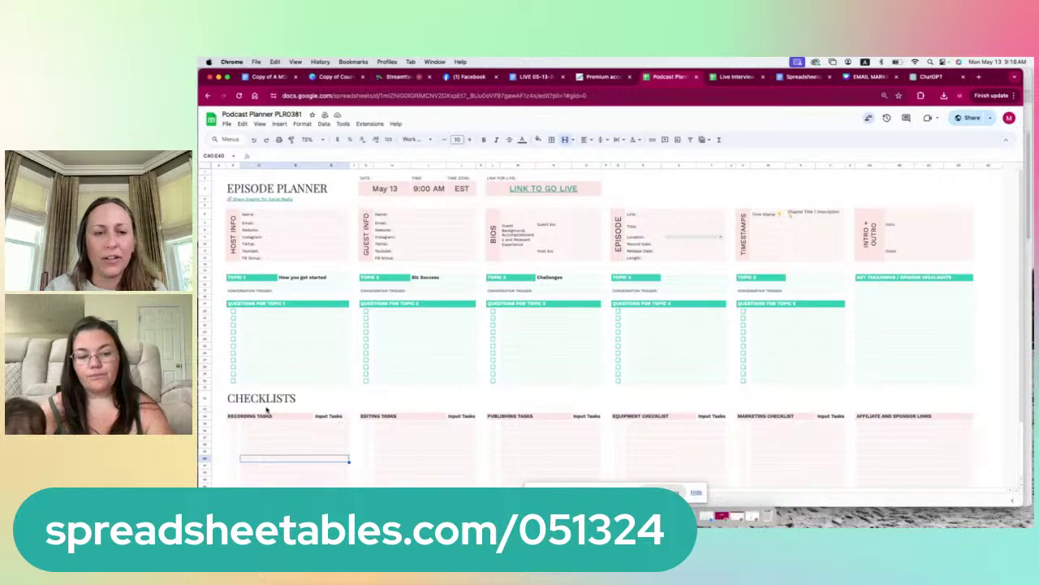
scroll(266, 409, down, 4)
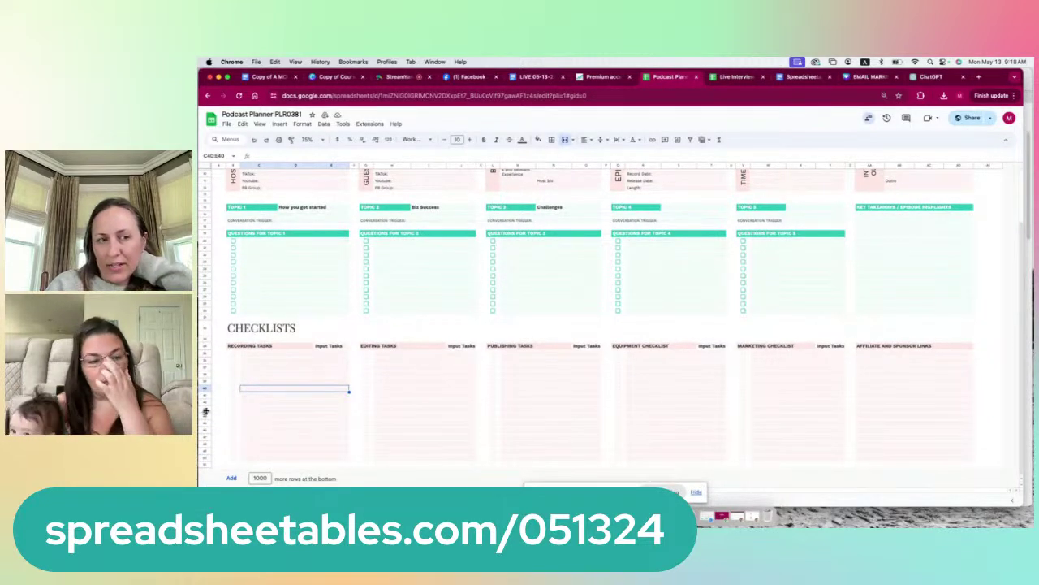
click(327, 347)
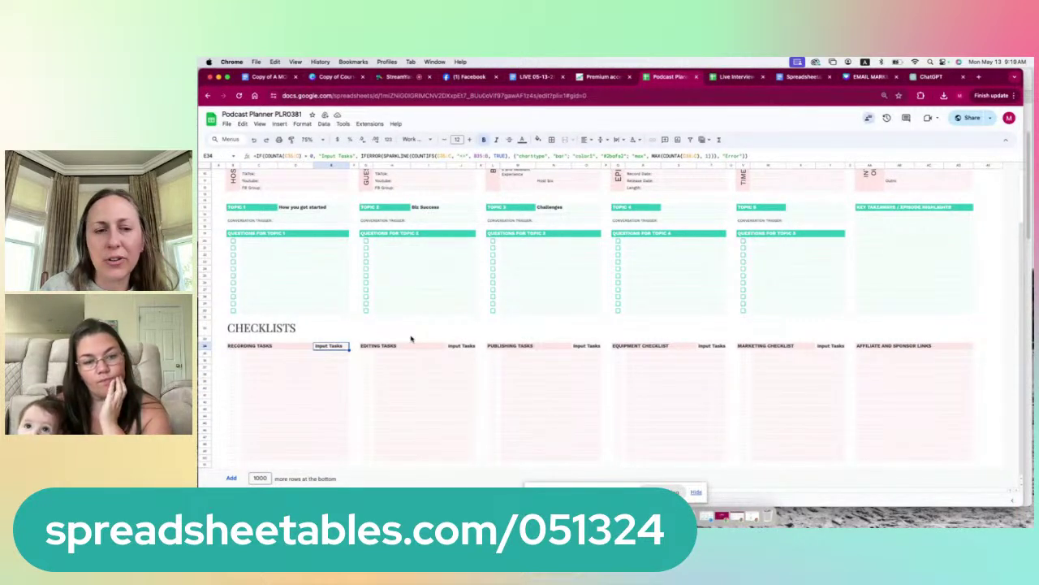
click(276, 382)
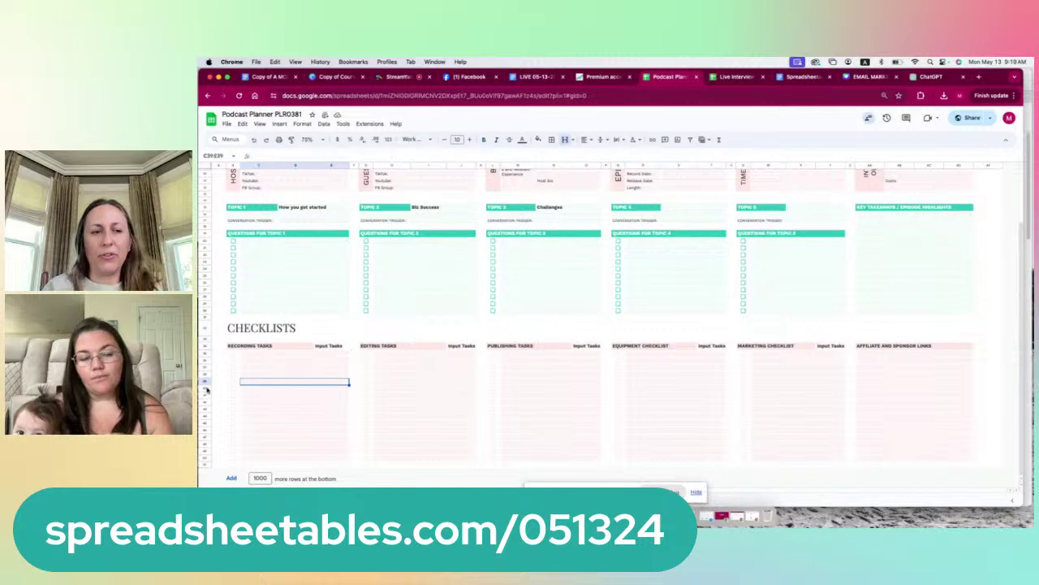
scroll(271, 390, up, 1)
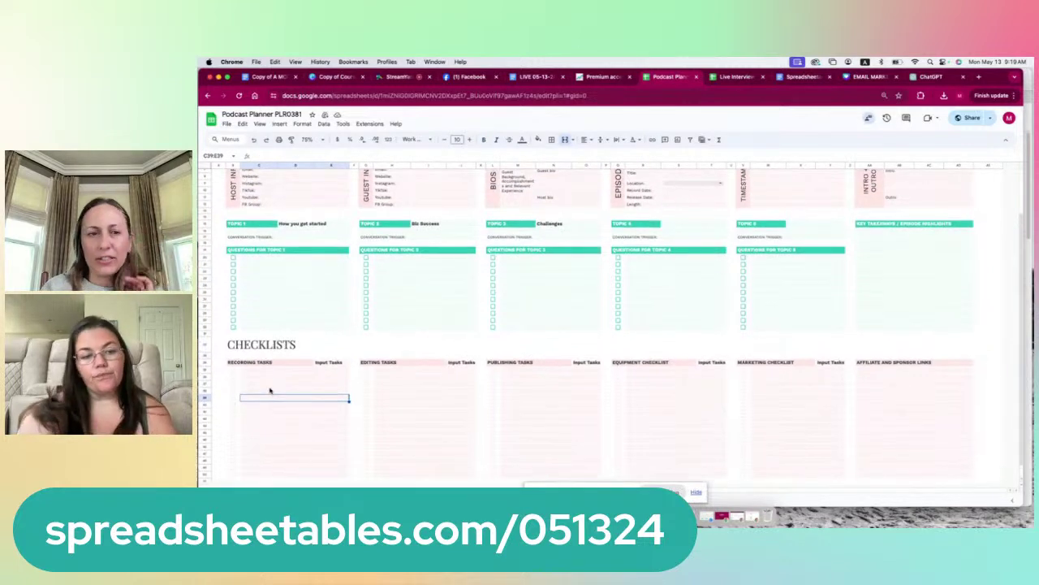
scroll(270, 391, down, 1)
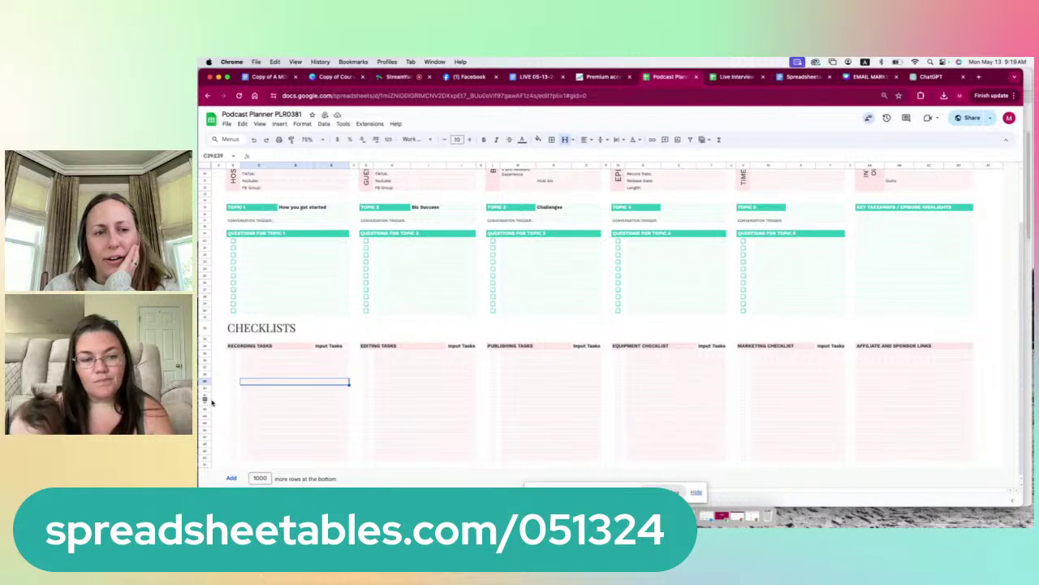
drag(238, 329, 493, 462)
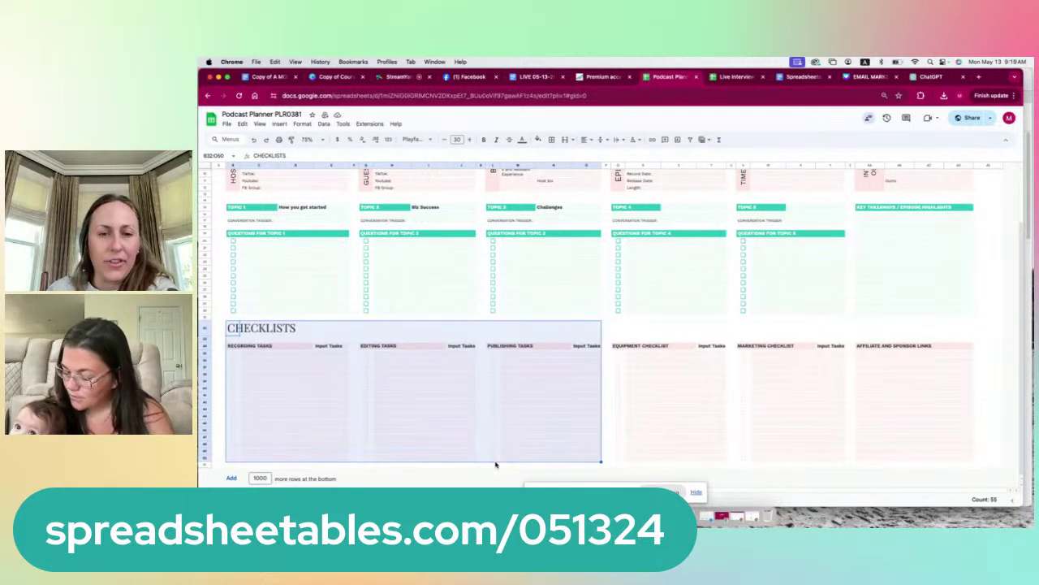
click(442, 433)
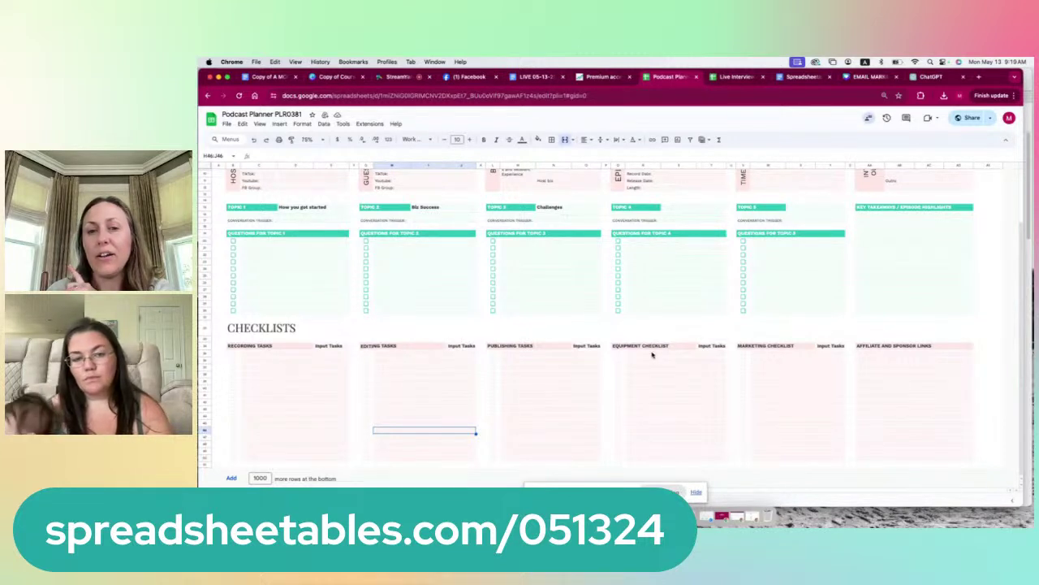
Examine the Equipment Checklist, Marketing Checklist, and Affiliate and Sponsor Links blocks in the Checklists section.
drag(640, 349, 648, 408)
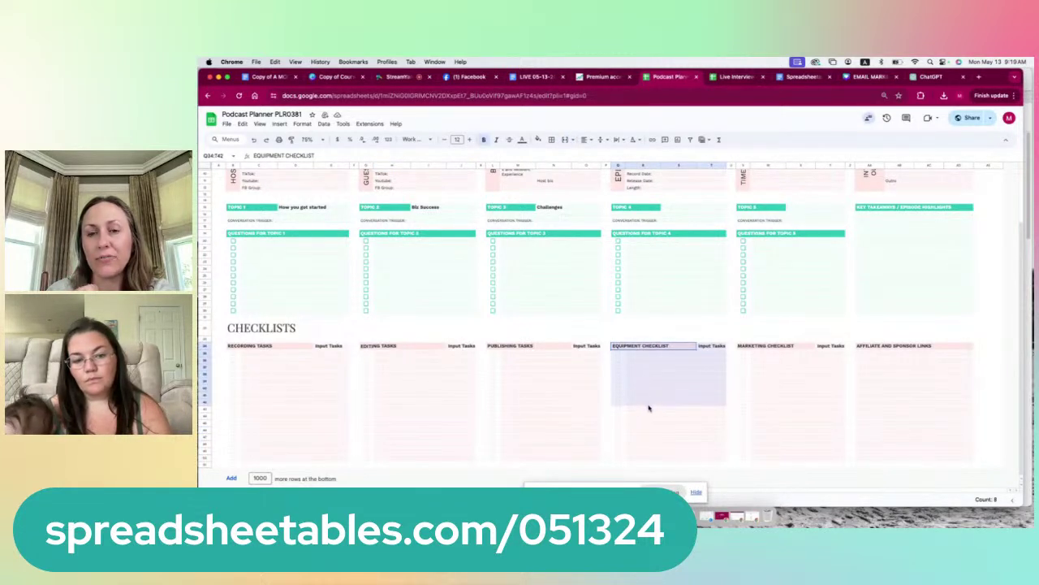
click(654, 389)
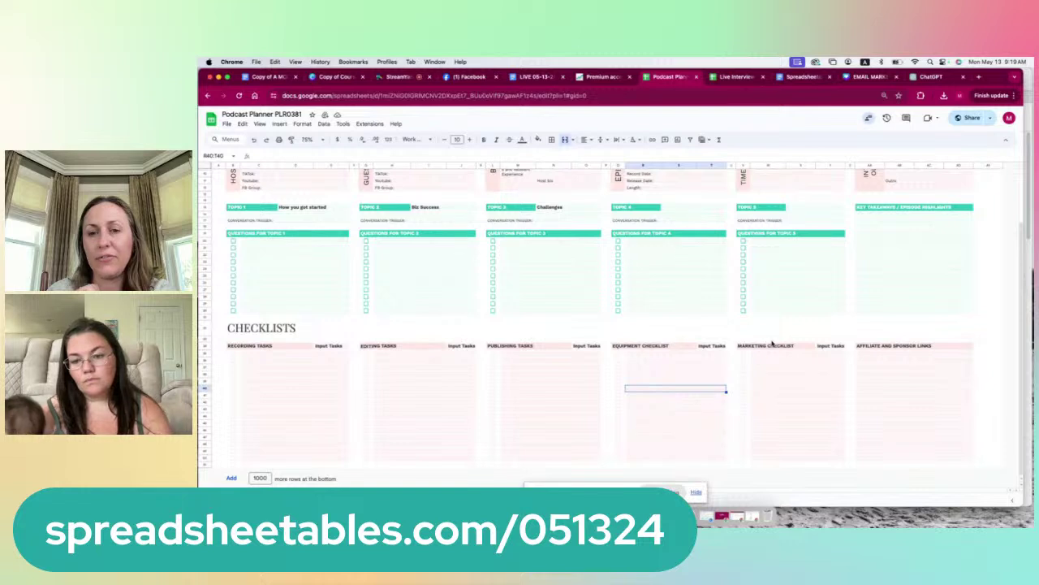
drag(772, 348, 777, 401)
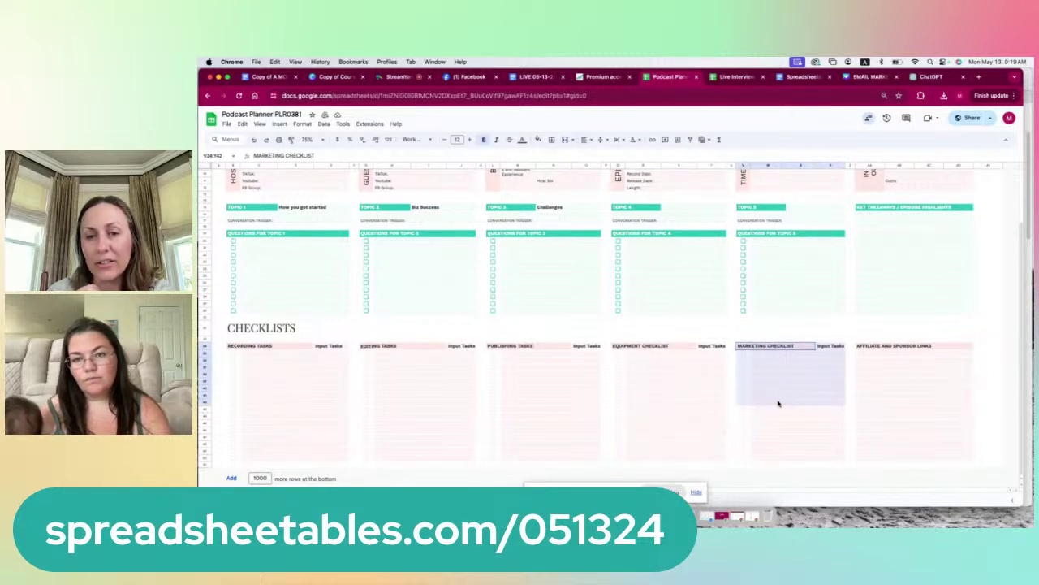
click(781, 396)
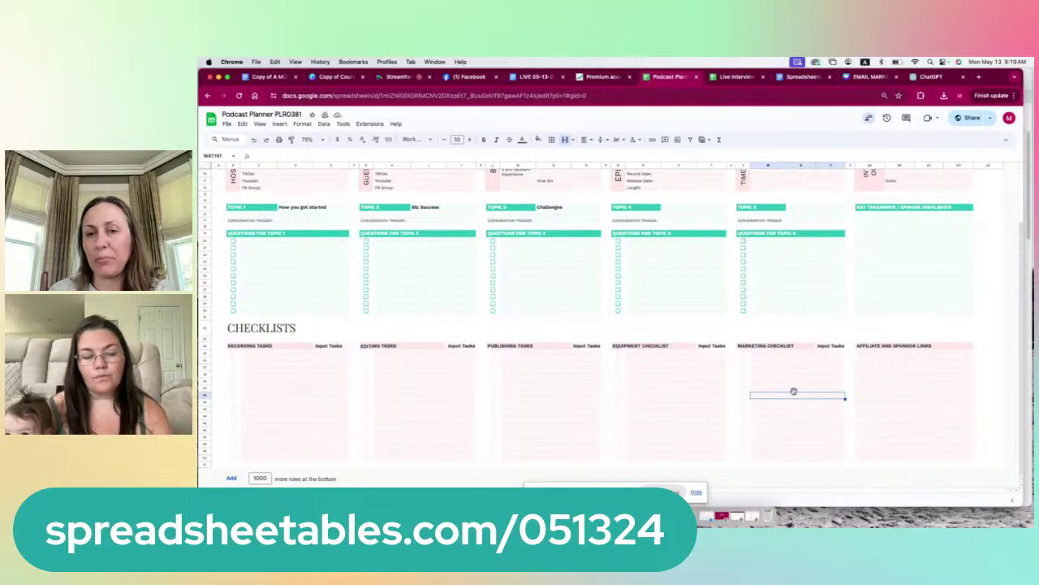
drag(904, 346, 921, 459)
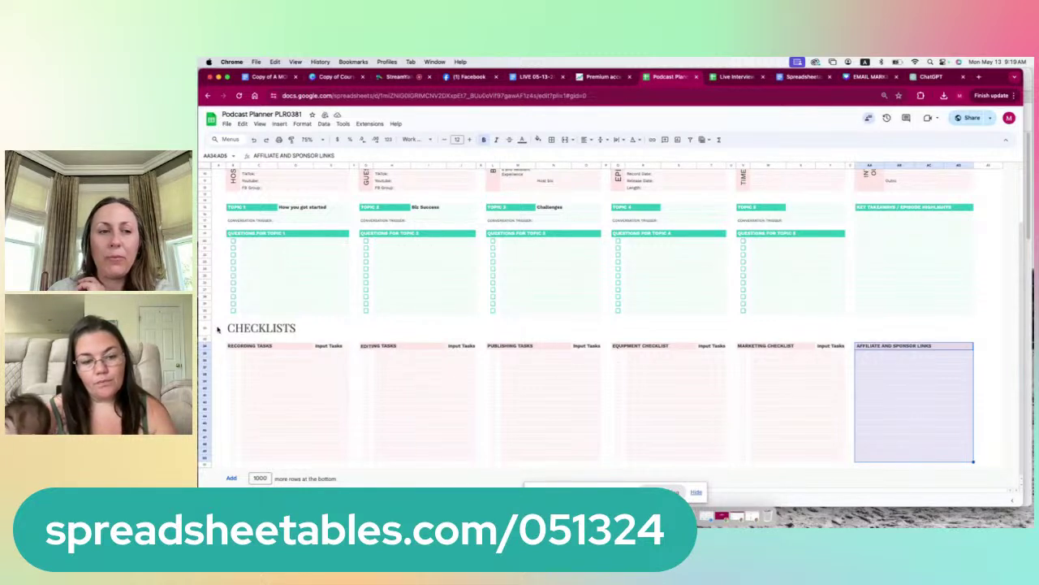
Examine the FB Group fields in the Host Info and Guest Info sections, including the host field's label text.
scroll(237, 378, up, 2)
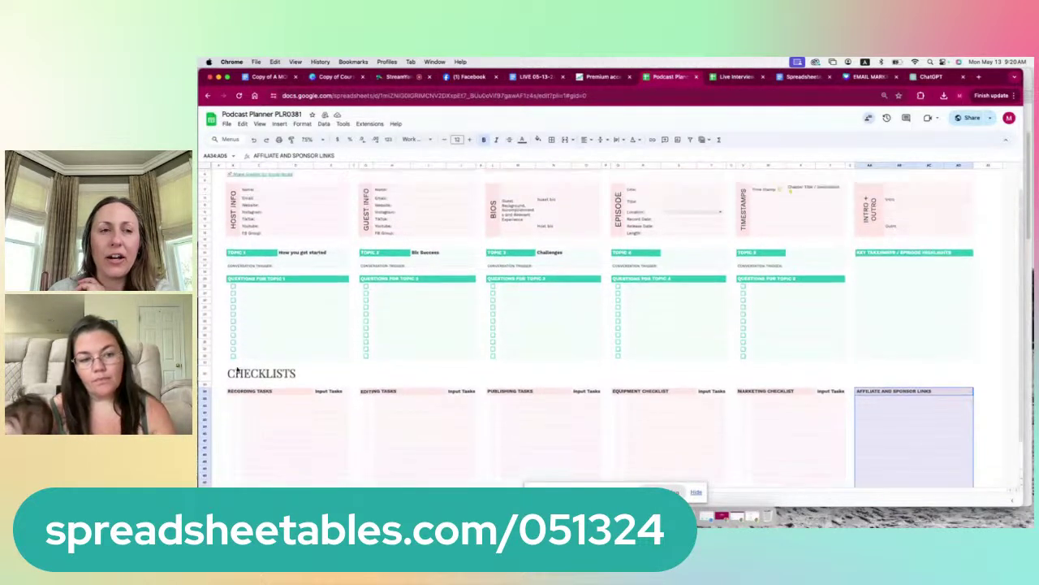
click(252, 236)
scroll(253, 240, up, 1)
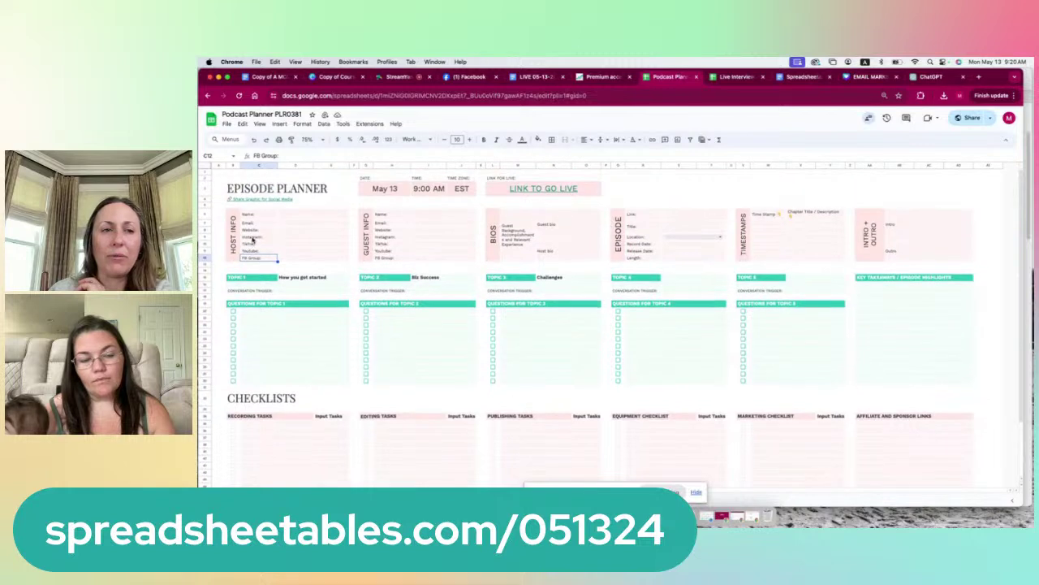
click(386, 258)
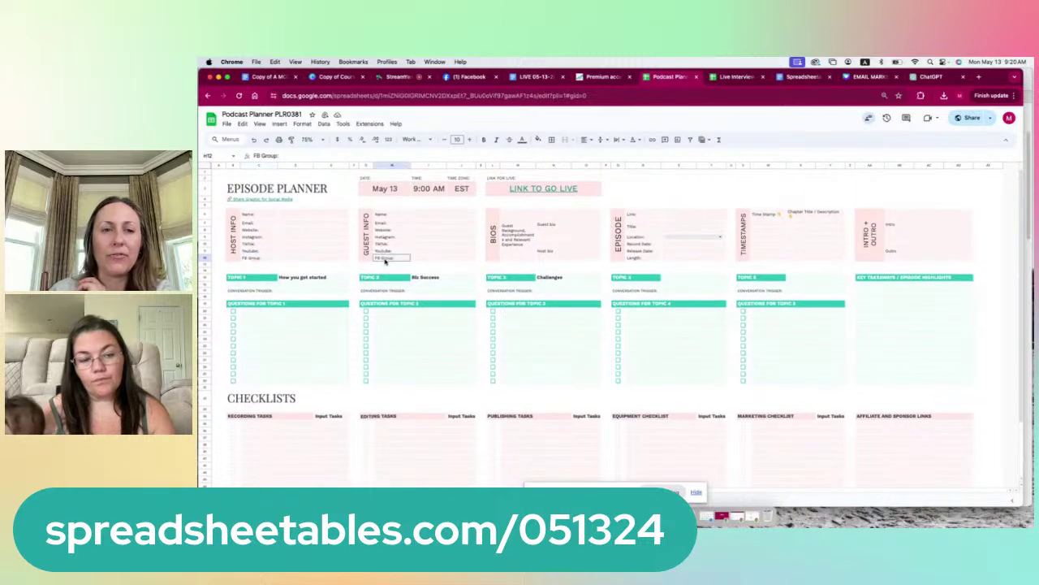
click(257, 259)
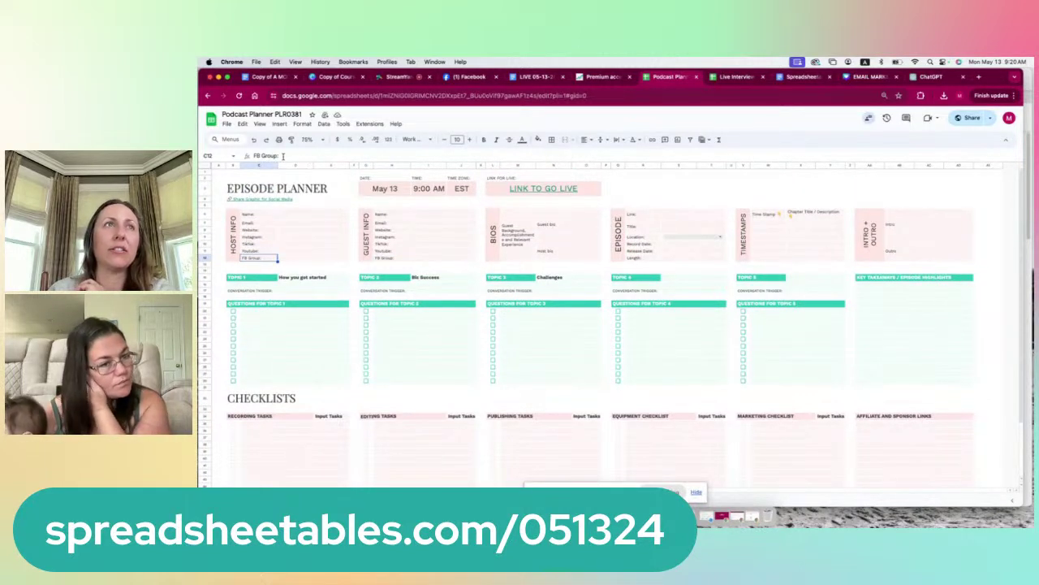
drag(282, 156, 244, 157)
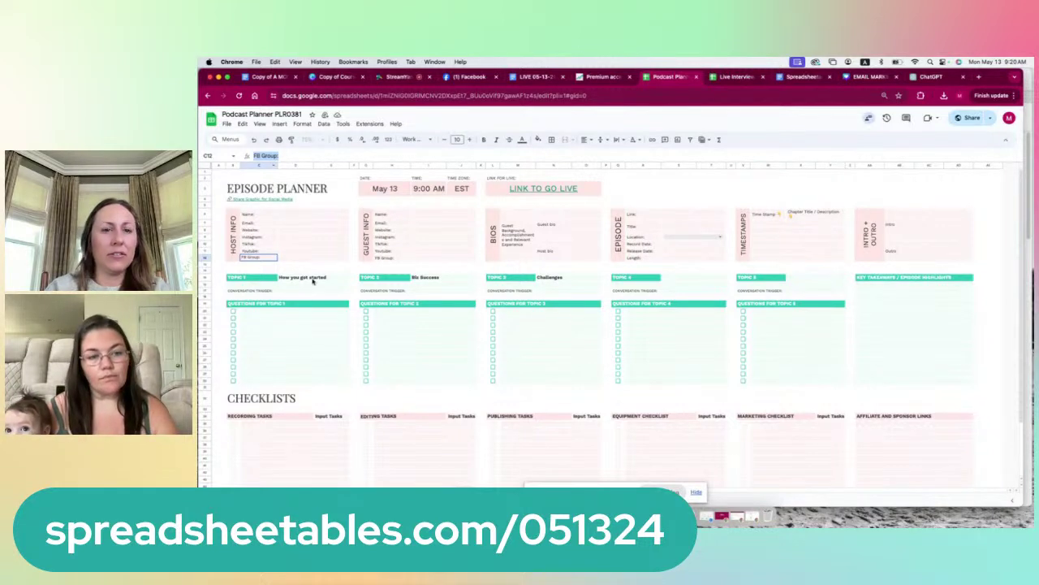
click(277, 262)
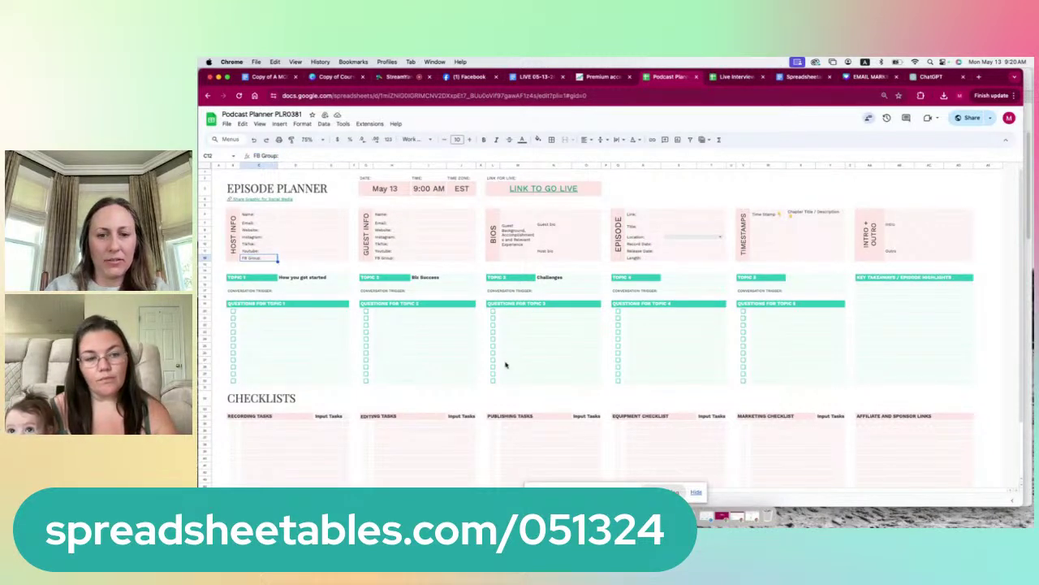
click(297, 260)
click(255, 259)
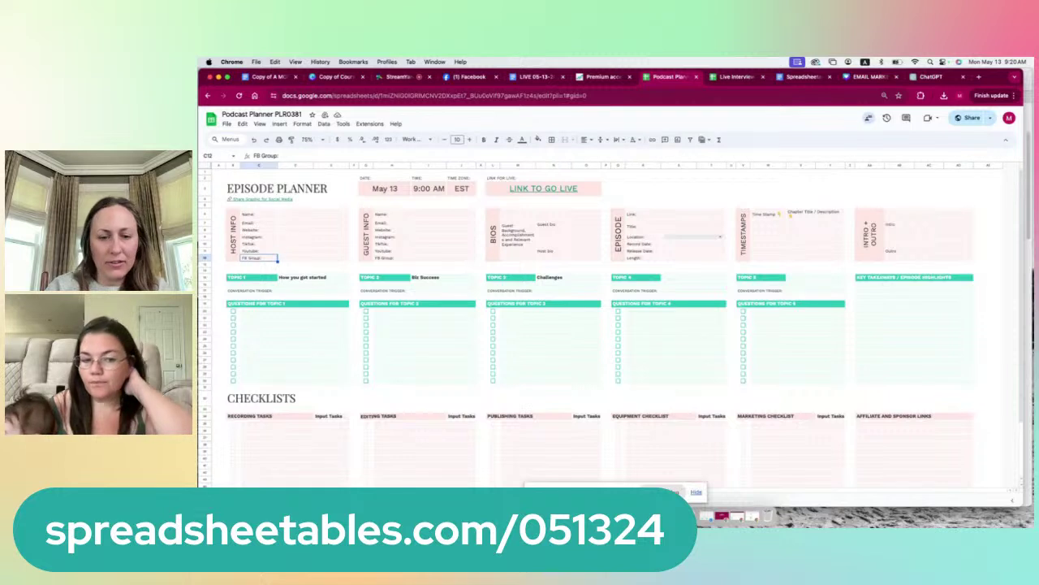
Relabel the host's FB Group field as "Affiliate Link:" in the Host Info section.
text(Affiliate Link:)
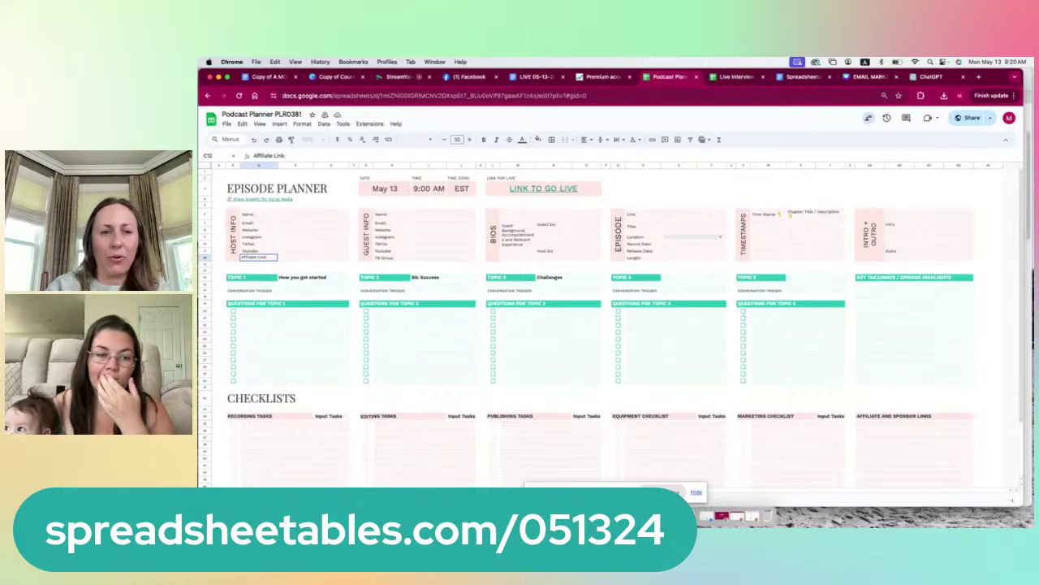
key(Return)
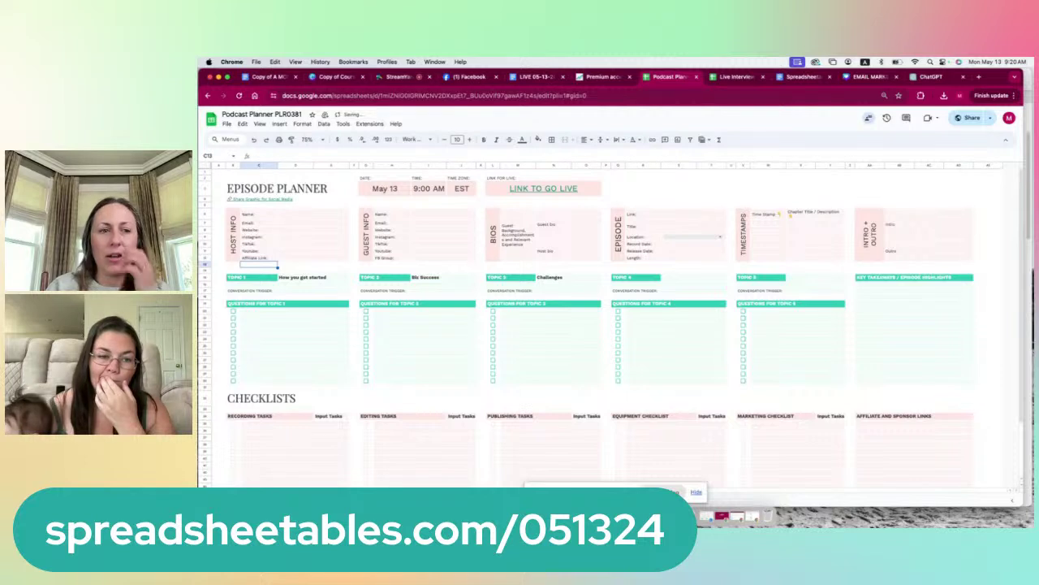
key(Up)
key(Right)
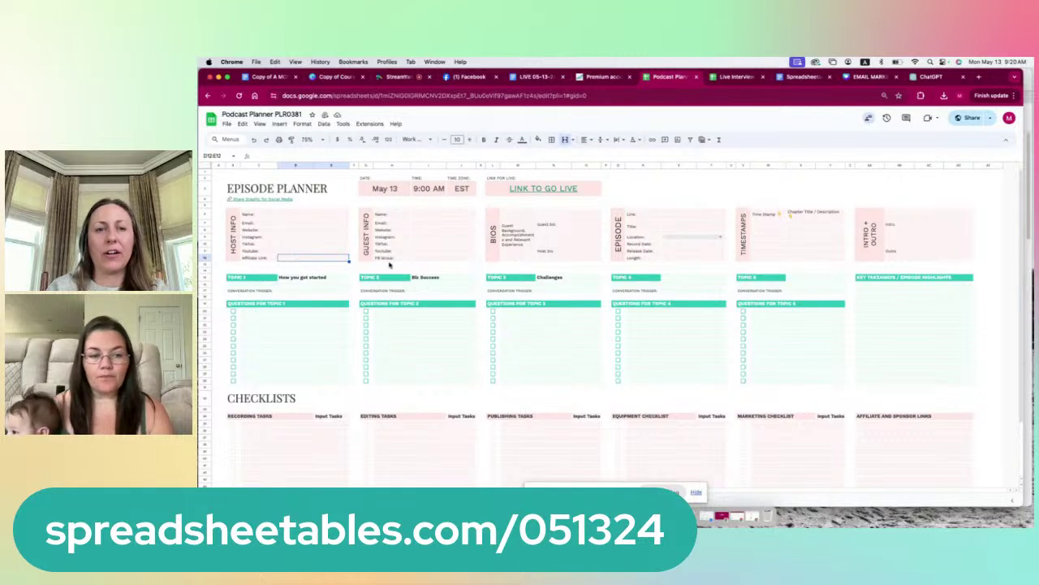
click(422, 260)
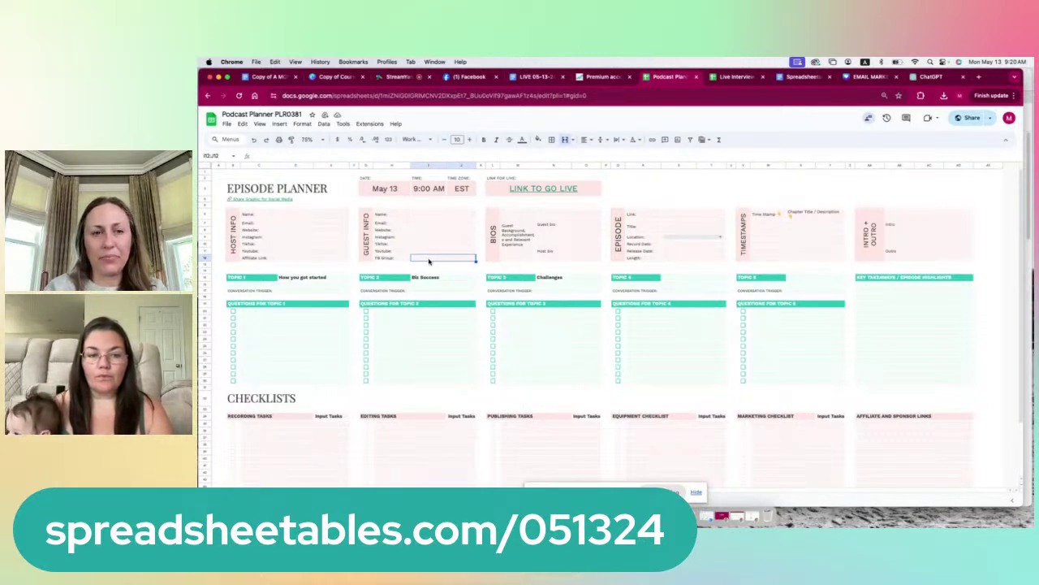
click(311, 266)
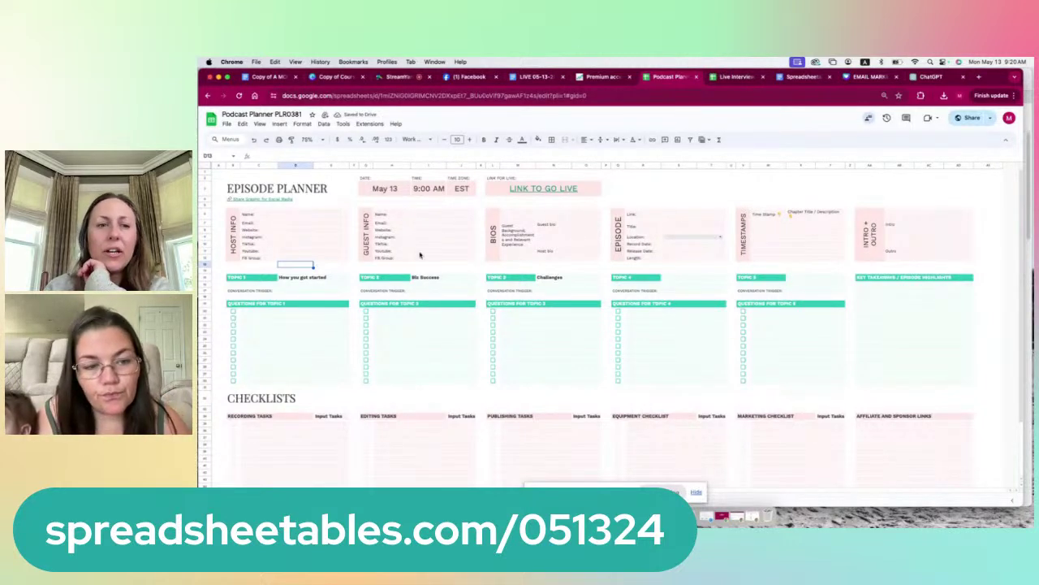
drag(626, 190, 820, 192)
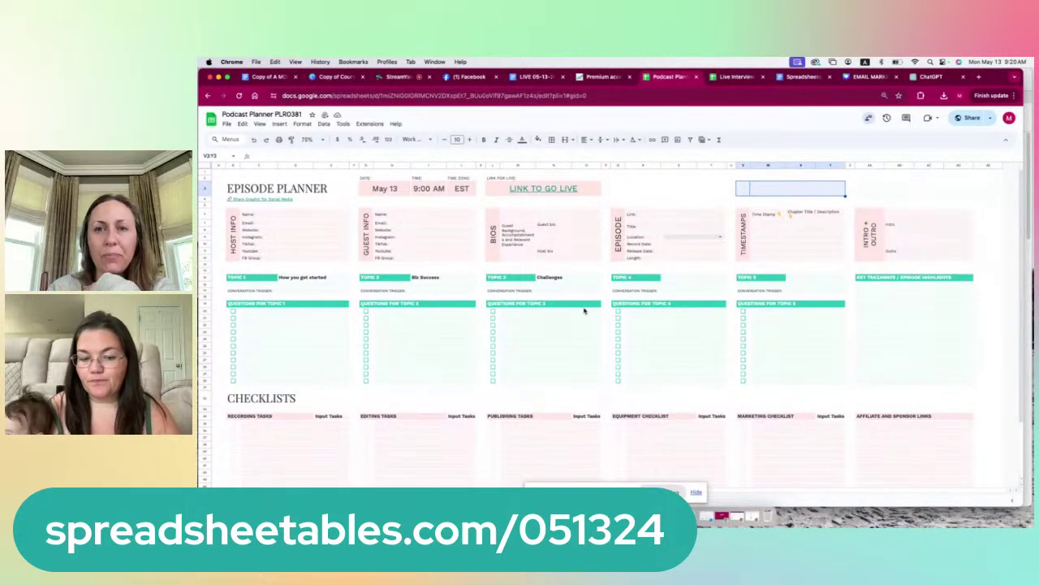
scroll(532, 386, down, 2)
scroll(531, 386, up, 2)
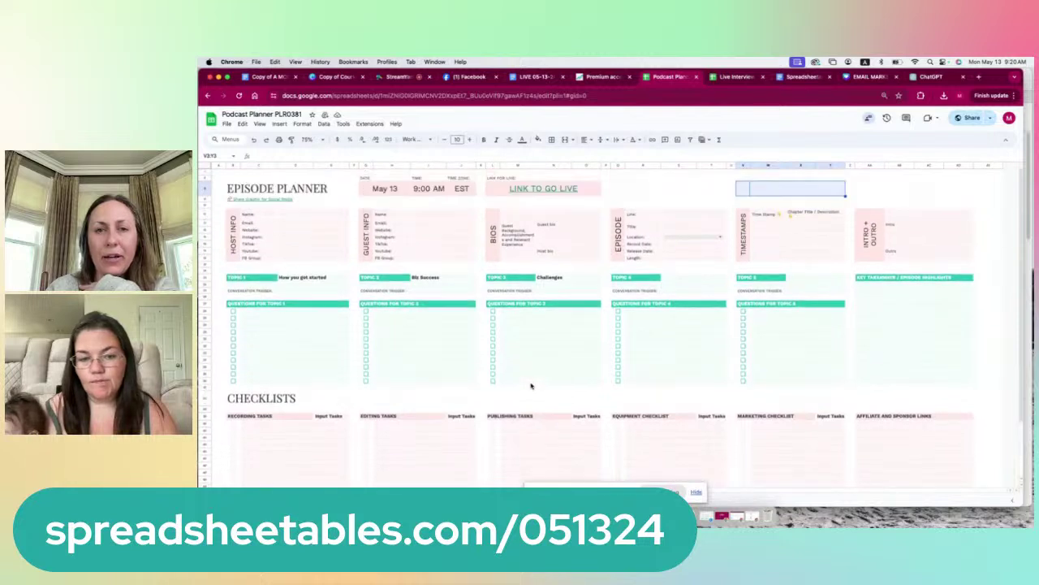
Browse the Spreadsheetables Premium Vault listings and open the Podcast Planner PLR0381 product page.
click(605, 77)
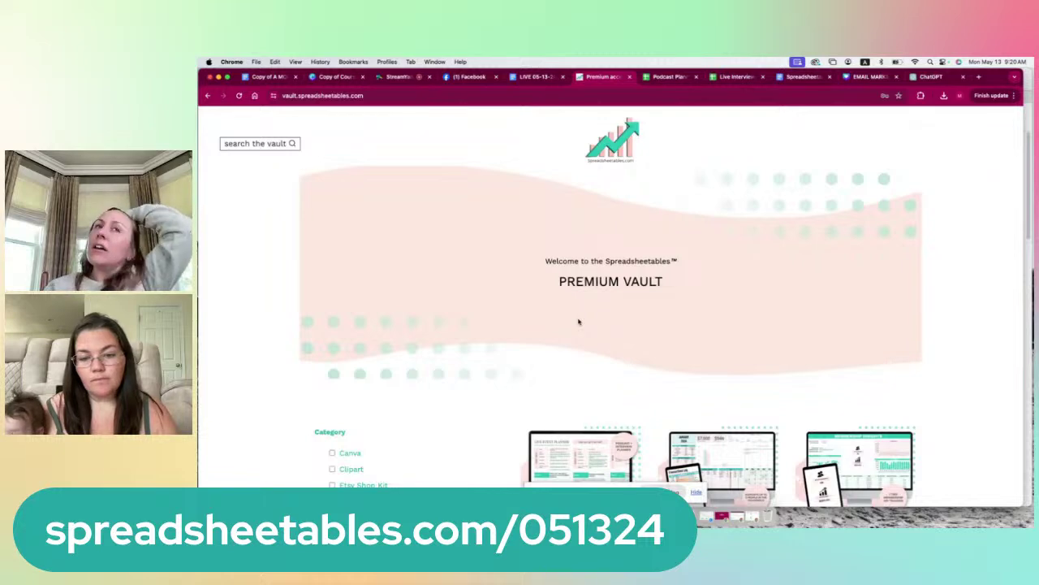
scroll(578, 322, down, 3)
scroll(578, 321, down, 5)
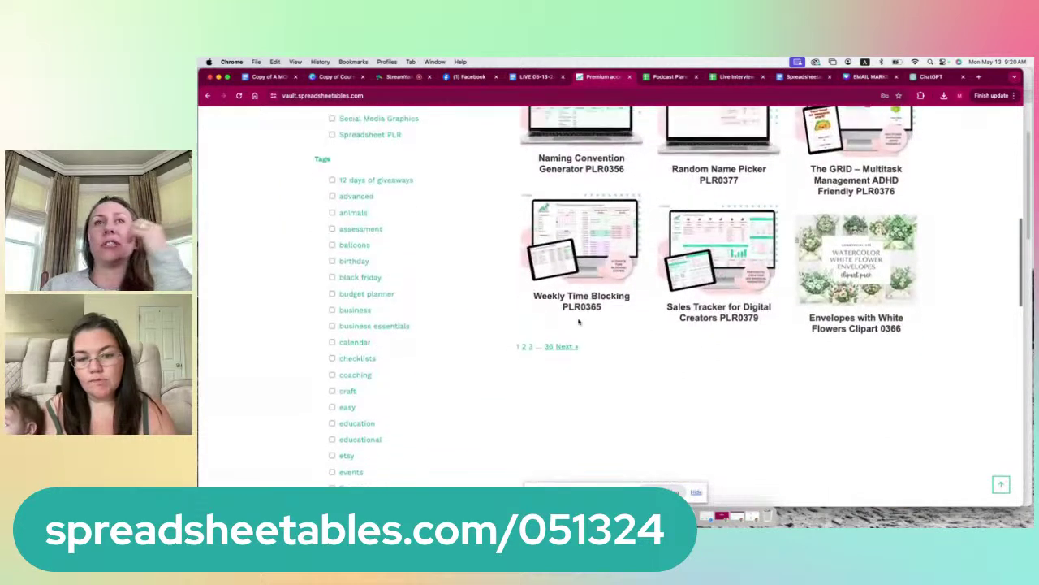
scroll(579, 321, up, 6)
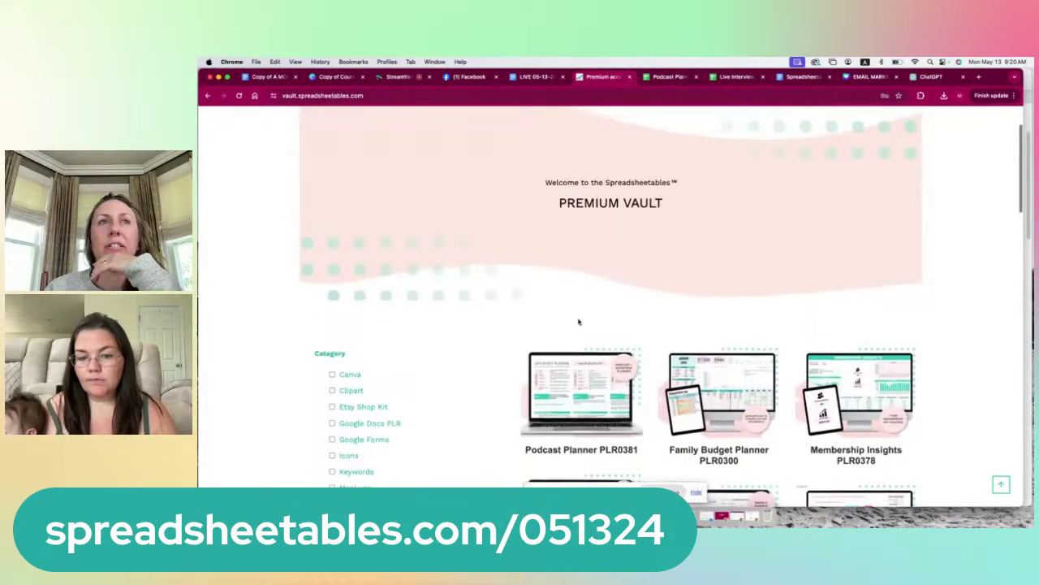
scroll(579, 321, down, 4)
scroll(578, 322, down, 2)
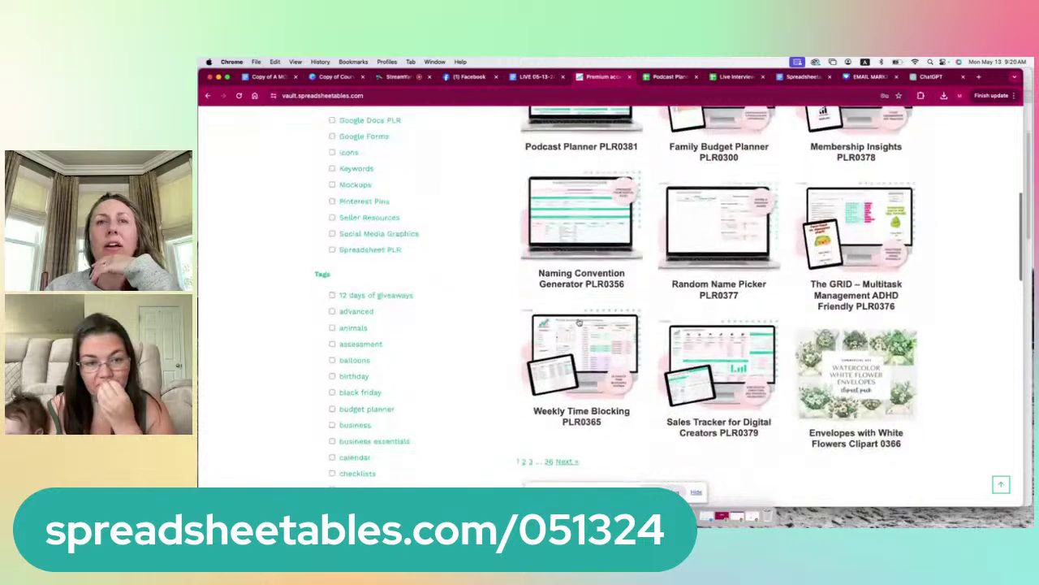
scroll(579, 322, up, 4)
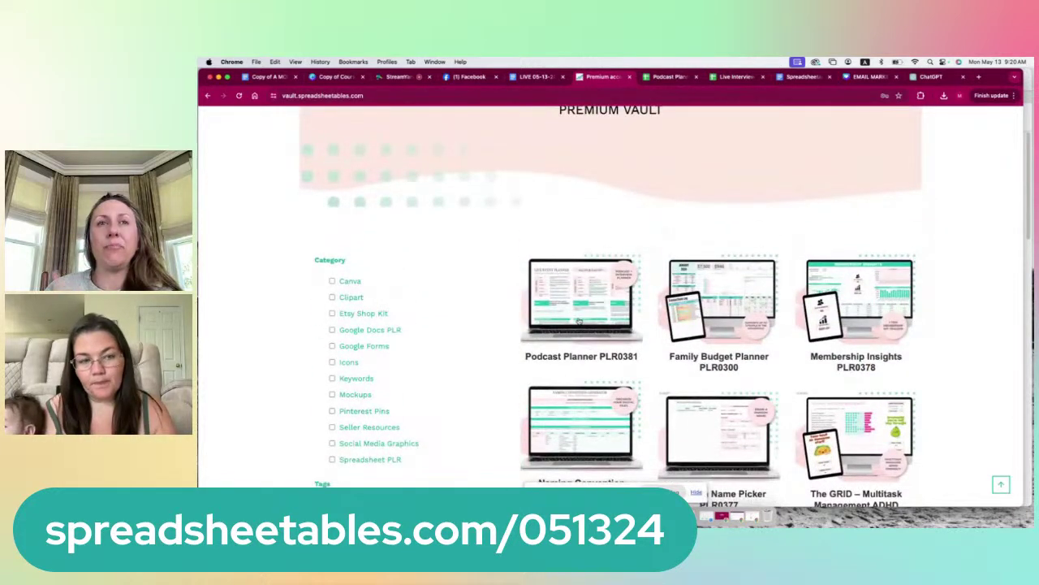
click(579, 321)
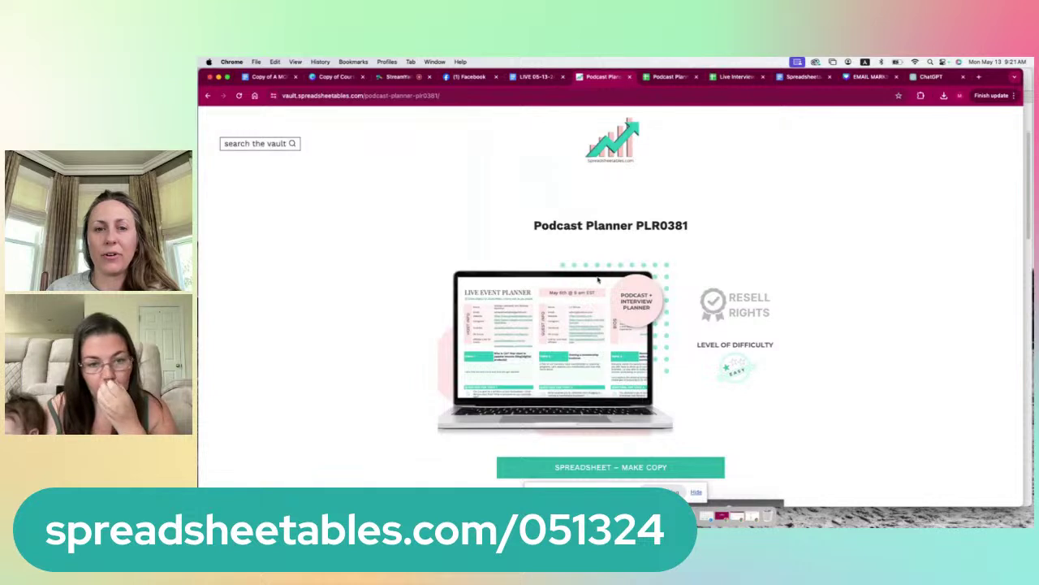
Review the Podcast Planner product page, examining the spreadsheet copy link, walkthrough video, description and SEO keywords.
scroll(669, 256, down, 4)
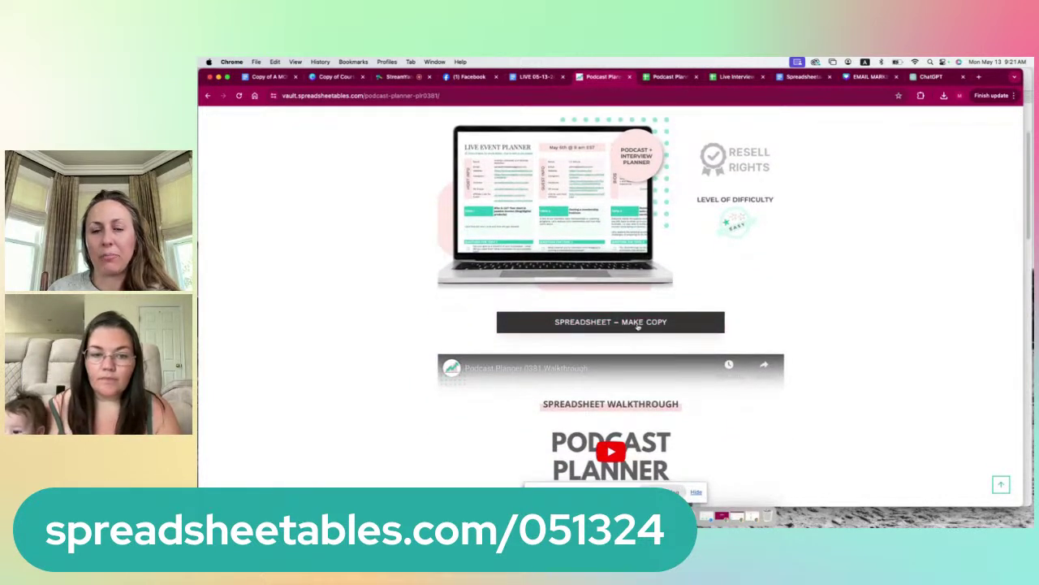
scroll(641, 325, down, 4)
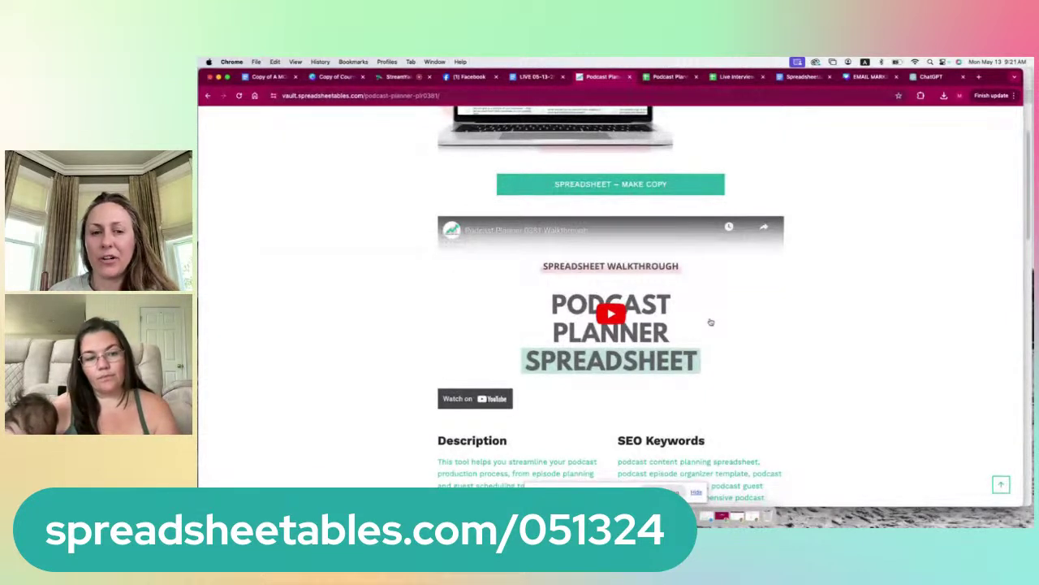
scroll(711, 322, down, 5)
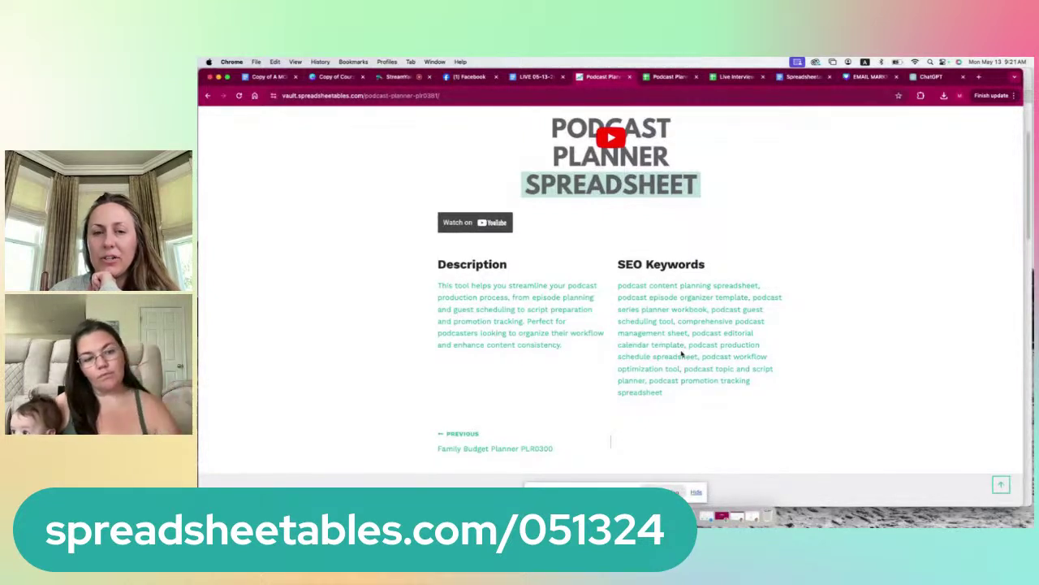
scroll(682, 354, up, 1)
scroll(682, 354, up, 5)
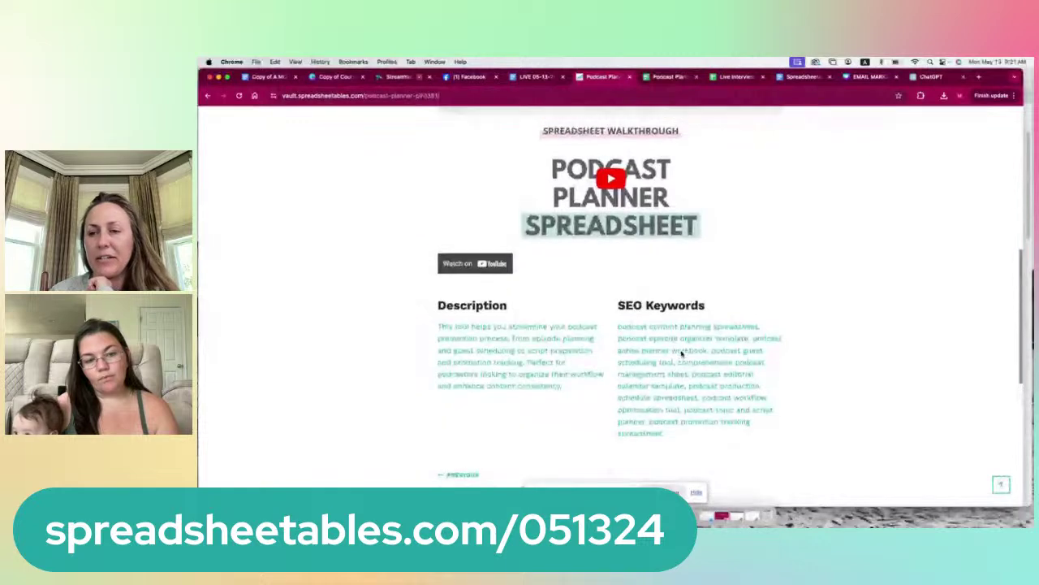
scroll(684, 354, up, 7)
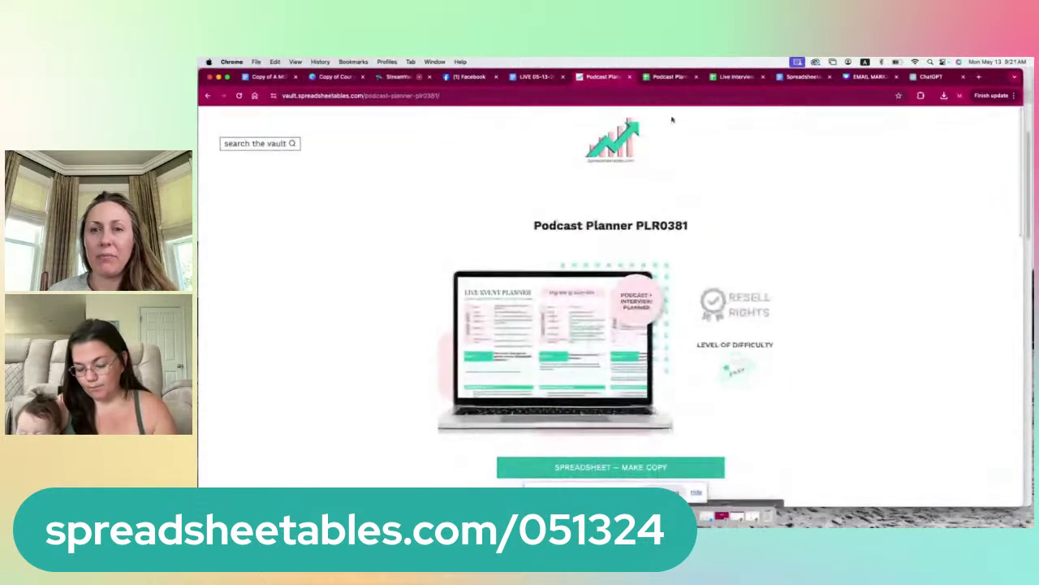
Switch to the Perfectly Planned Podcasts and Interviews document and review its planning tips list from Episode Planner to Affiliate and Sponsor Links.
click(676, 76)
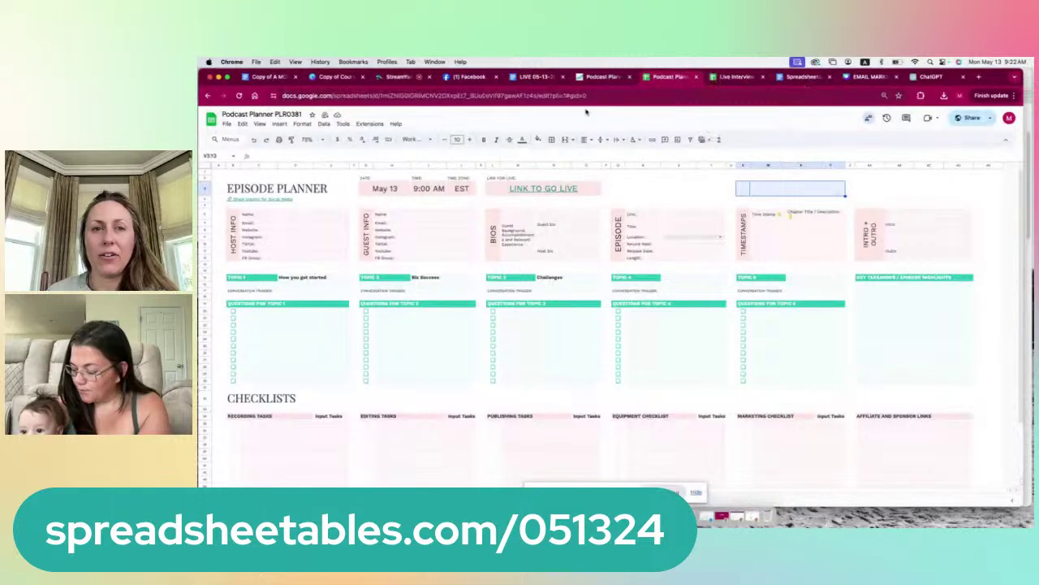
click(536, 76)
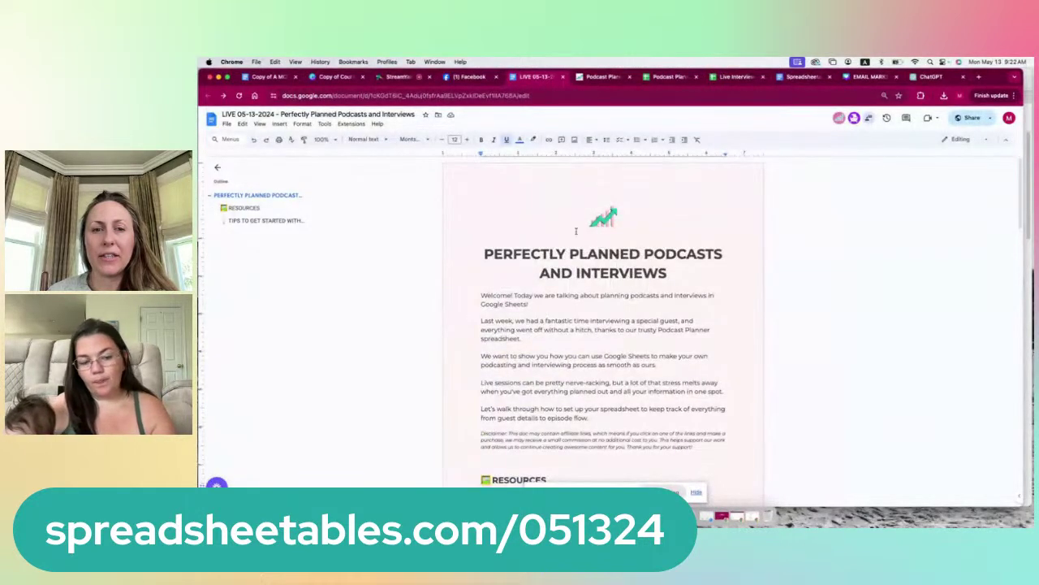
scroll(550, 337, down, 10)
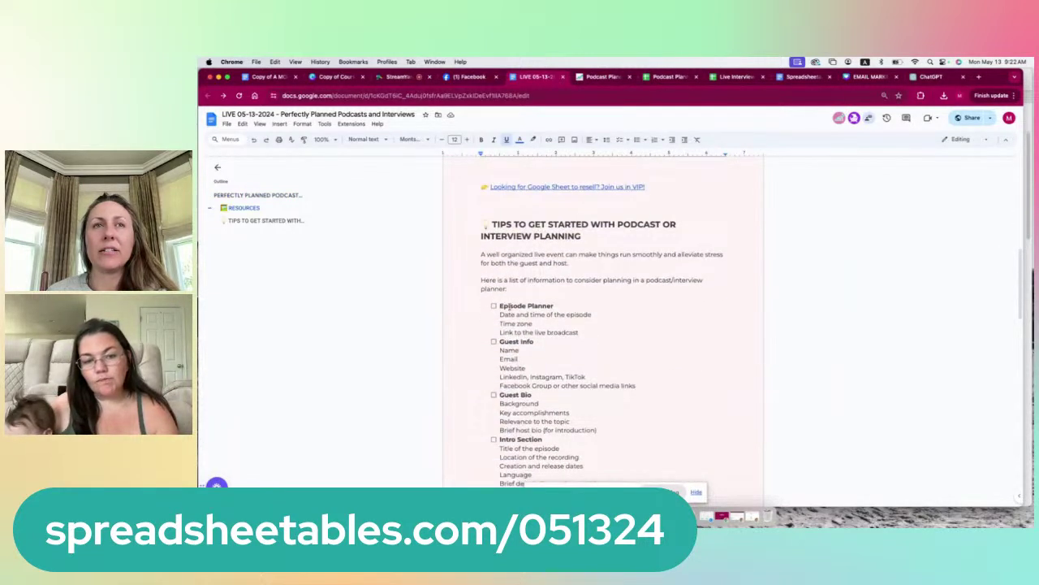
drag(499, 305, 510, 344)
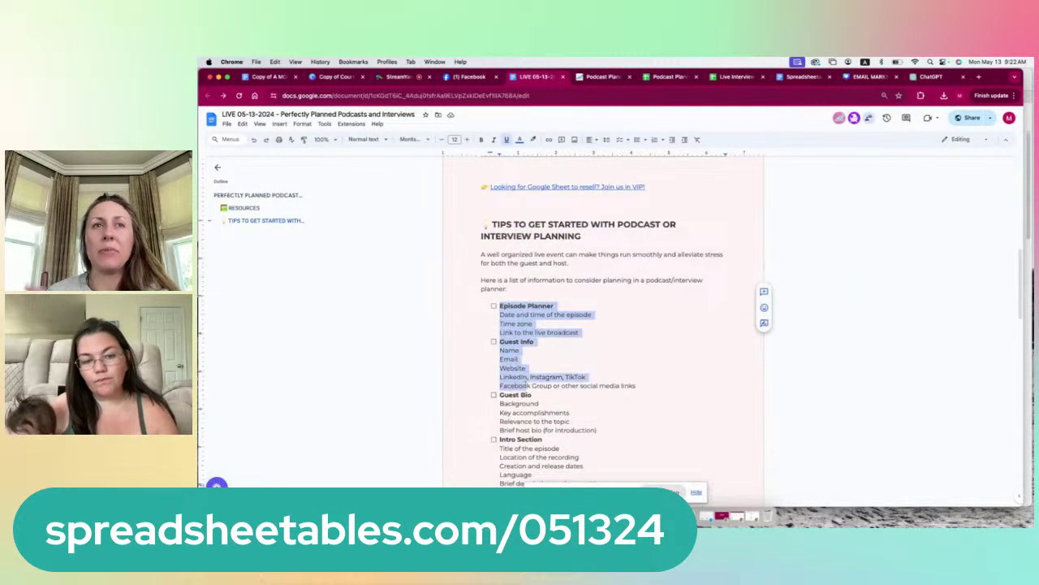
drag(528, 385, 543, 457)
scroll(552, 383, down, 2)
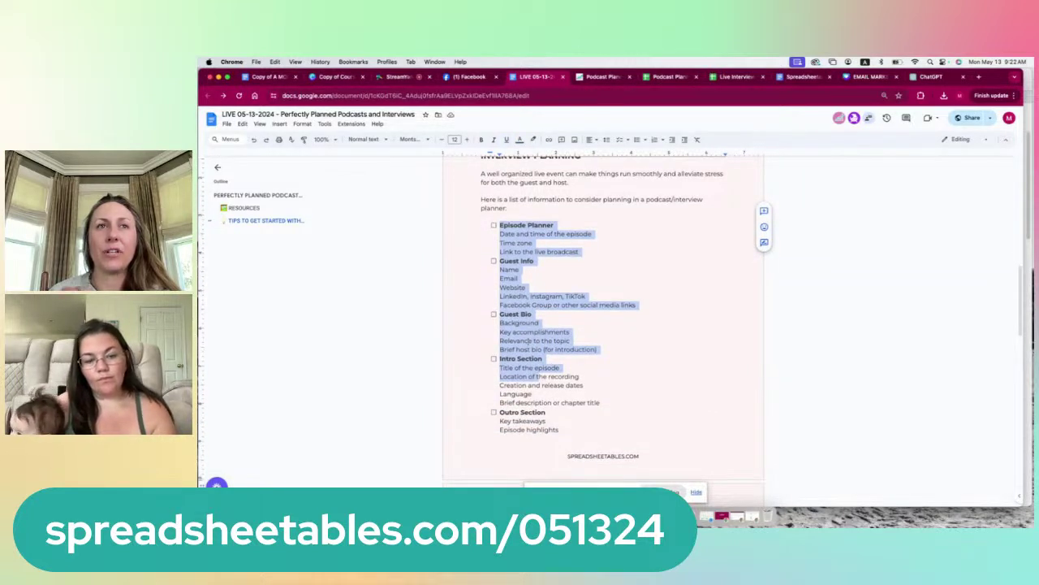
scroll(529, 340, down, 3)
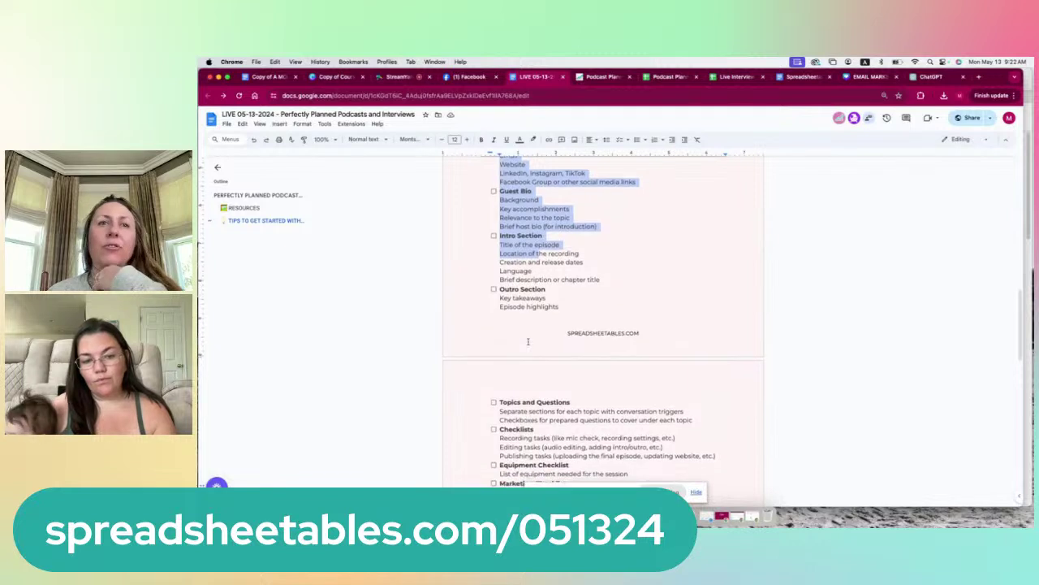
scroll(528, 341, down, 1)
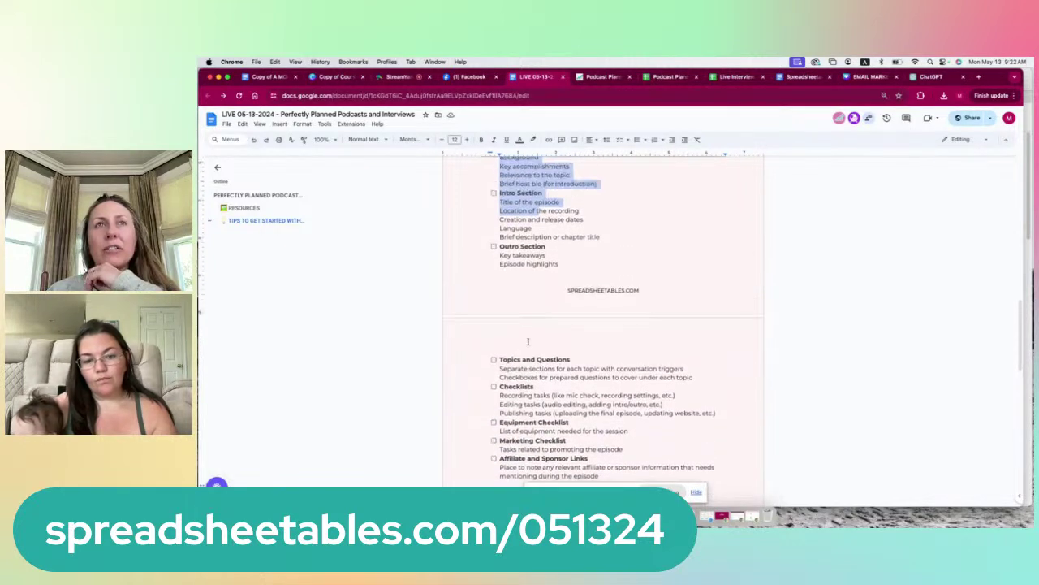
Examine the document's Resources links and preview the link for joining VIP to resell Google Sheets.
scroll(528, 341, up, 10)
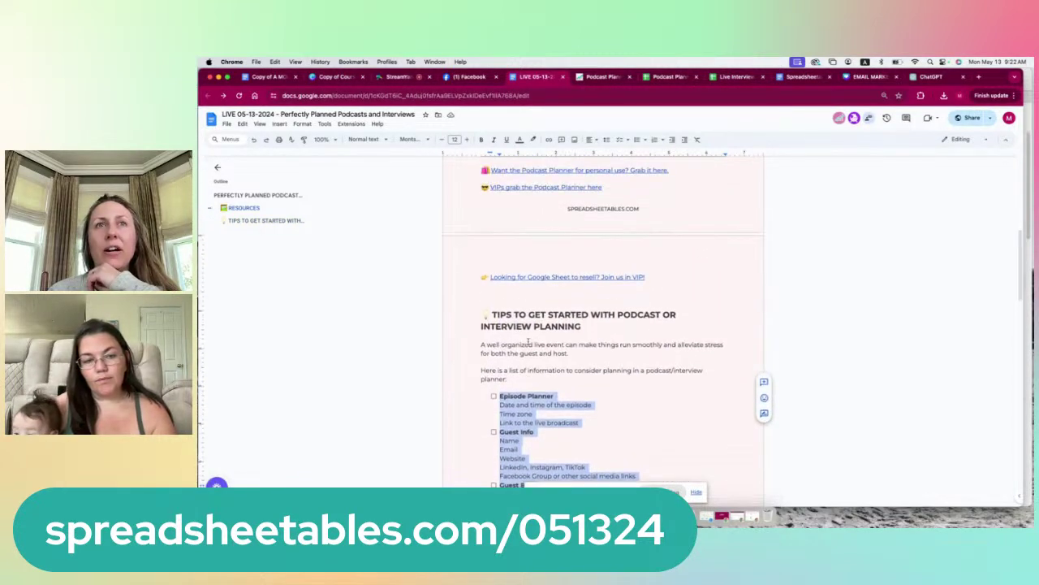
scroll(529, 341, up, 5)
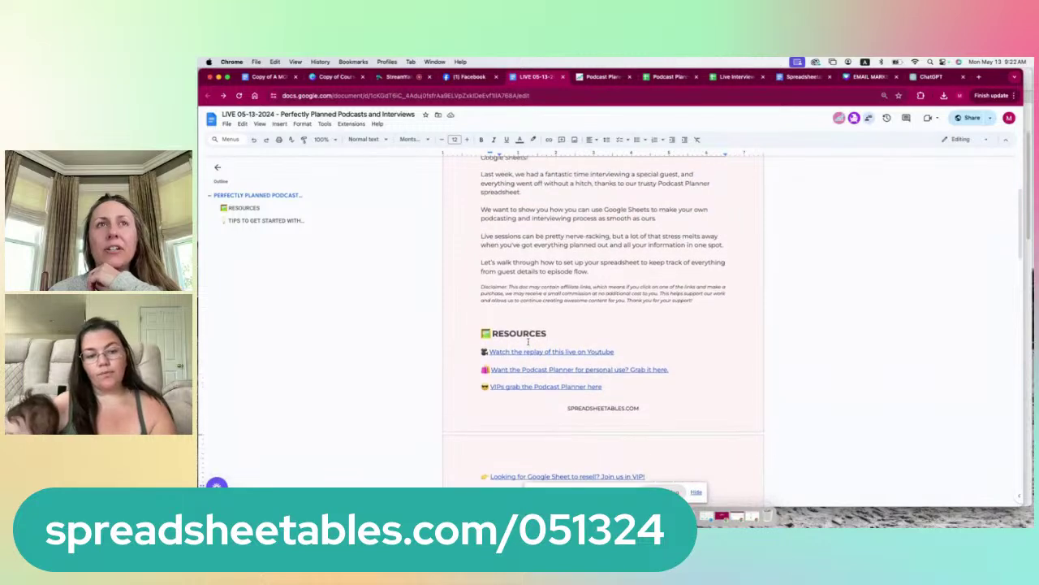
scroll(528, 342, up, 3)
scroll(527, 342, down, 4)
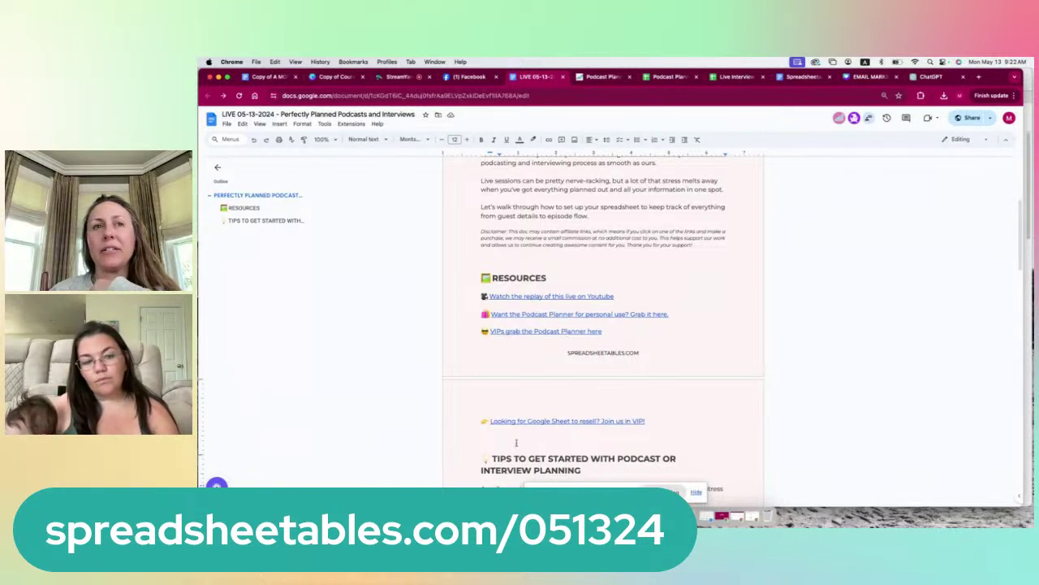
scroll(491, 435, down, 3)
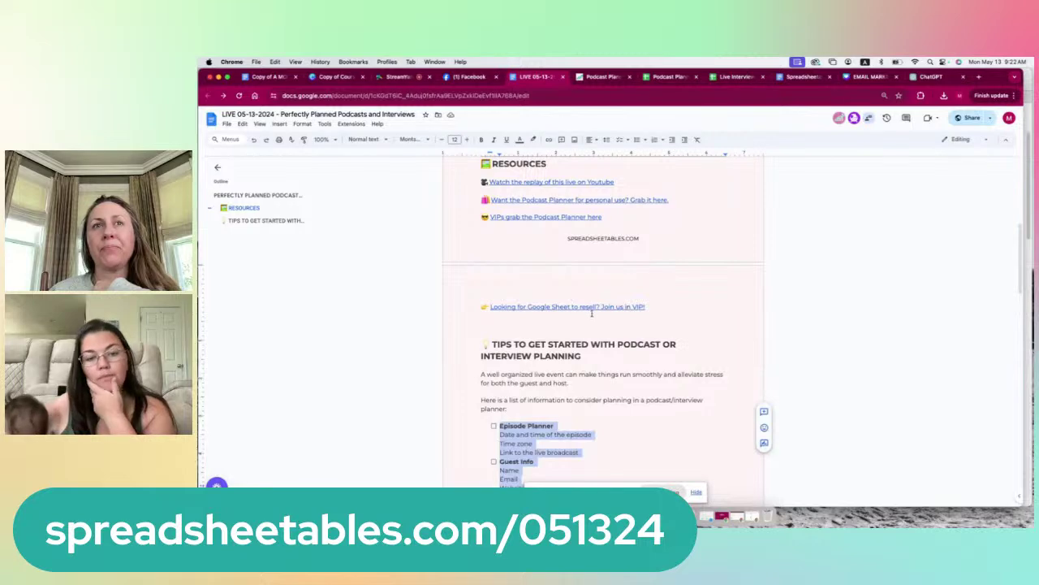
click(588, 306)
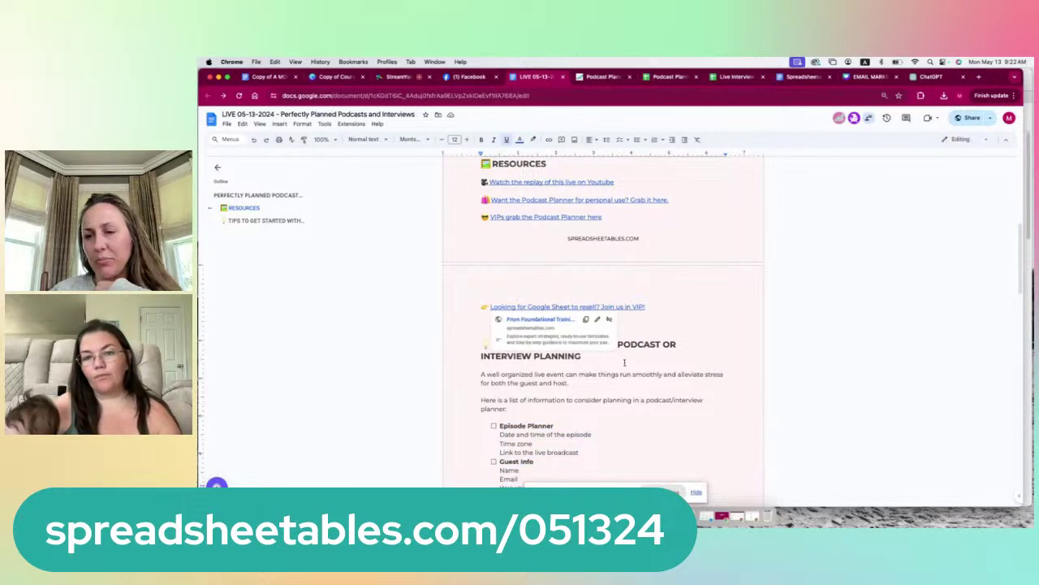
scroll(627, 367, up, 3)
scroll(628, 367, up, 4)
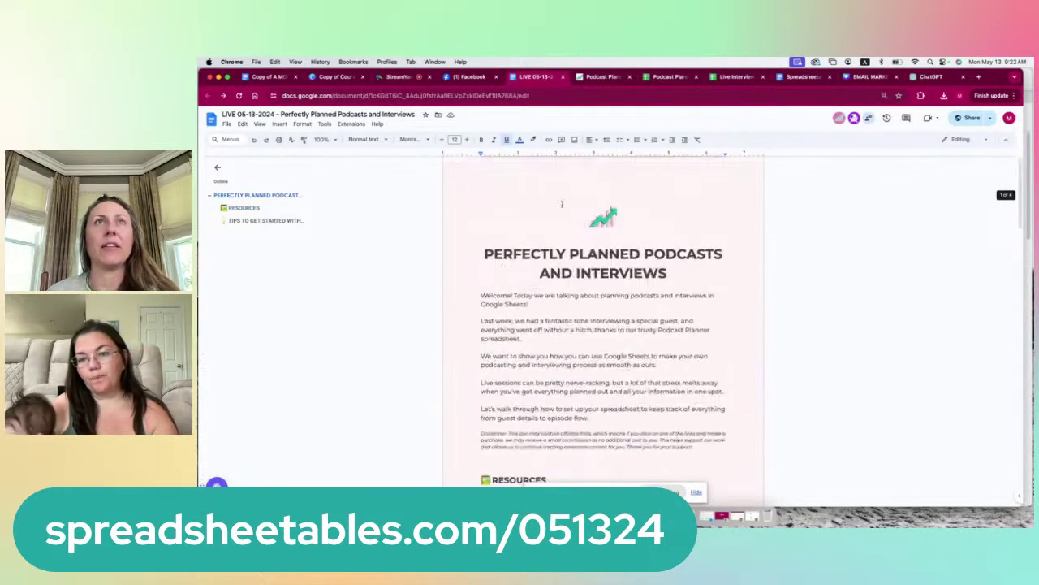
Switch to the StreamYard studio and remove the shared screen from the live broadcast.
click(469, 78)
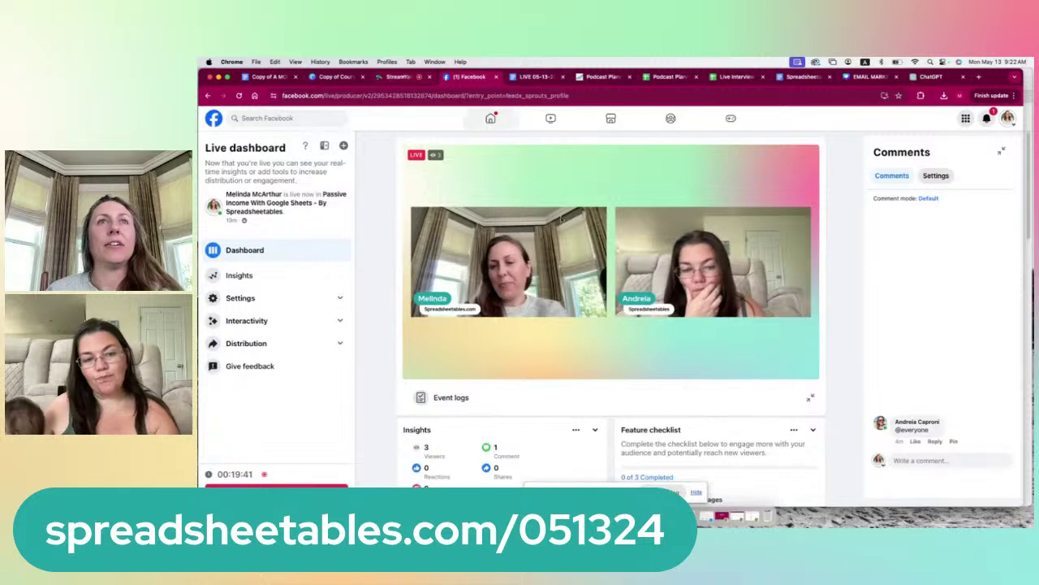
click(399, 77)
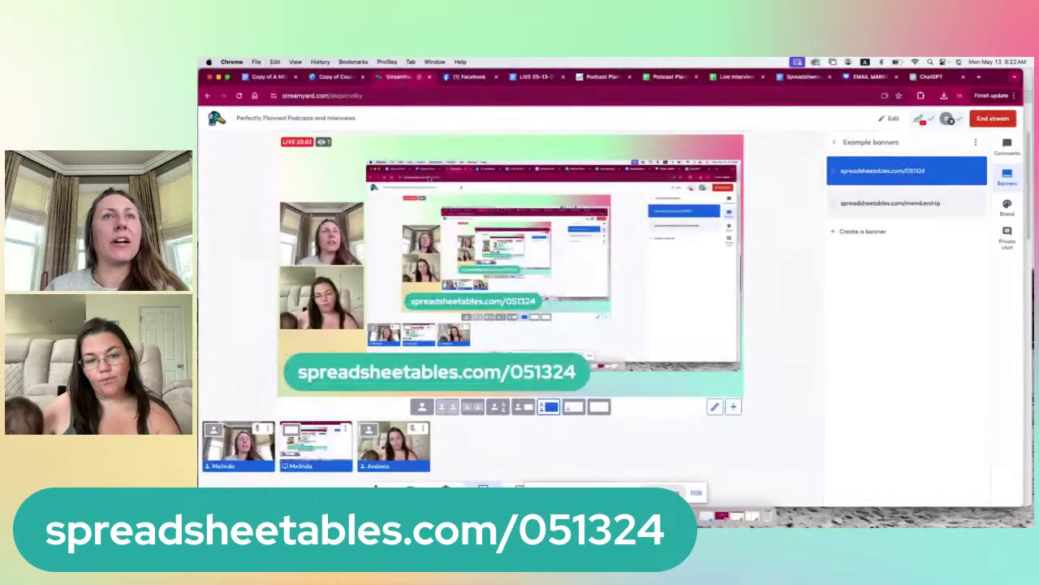
click(318, 447)
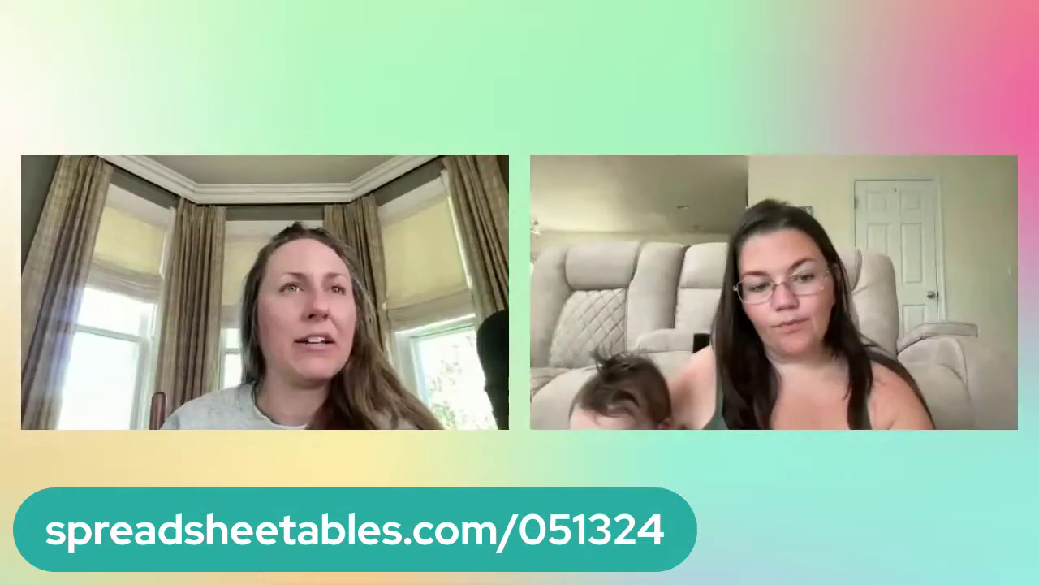